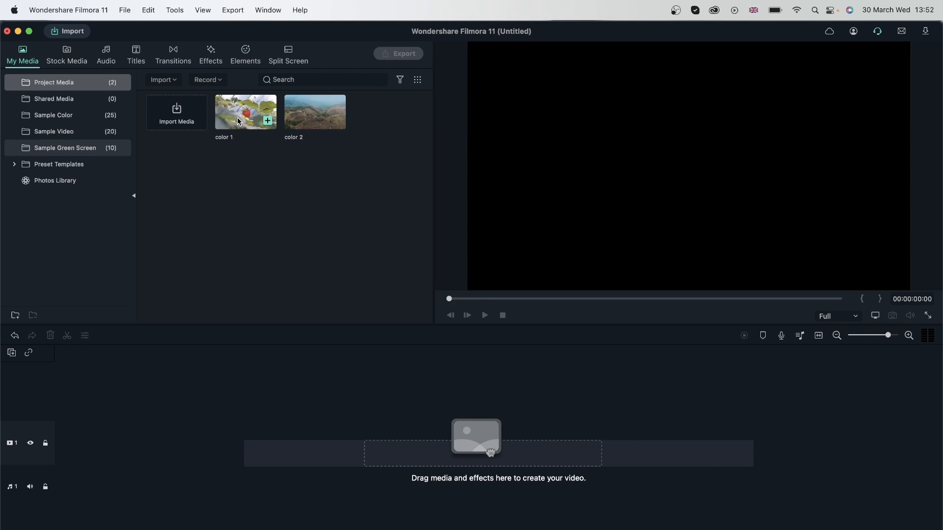
Step: Preview the color 1 and color 2 clips in the project media
{"action": "double_click", "coordinate": [254, 124]}
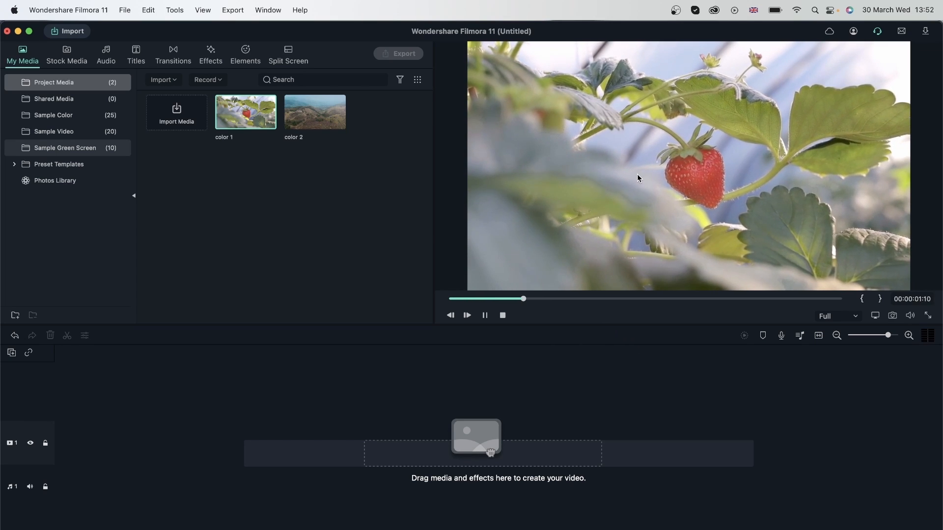
{"action": "left_click", "coordinate": [485, 317]}
{"action": "left_click", "coordinate": [331, 168]}
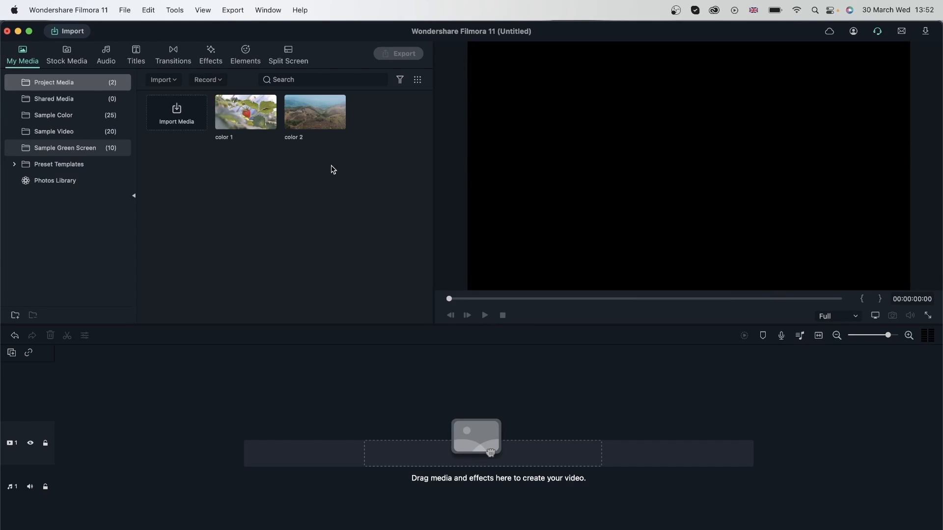
{"action": "double_click", "coordinate": [290, 123]}
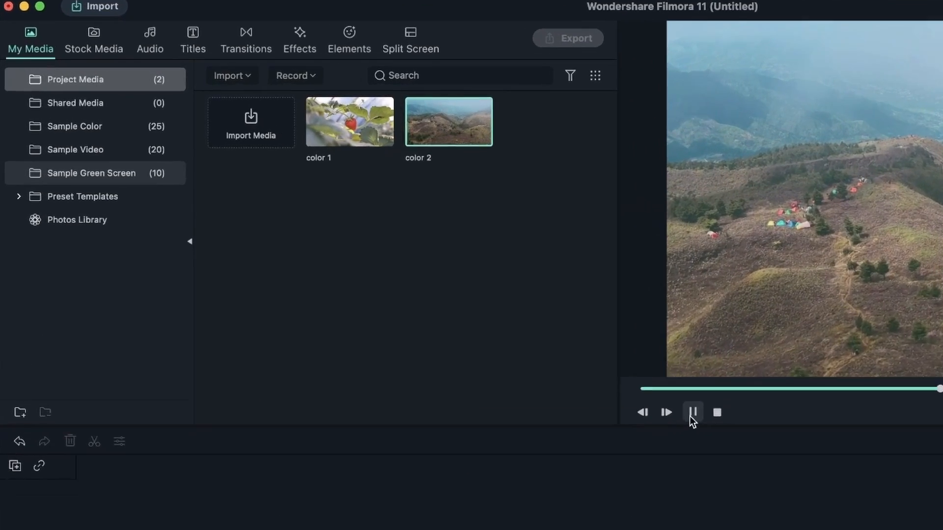
{"action": "left_click", "coordinate": [485, 315]}
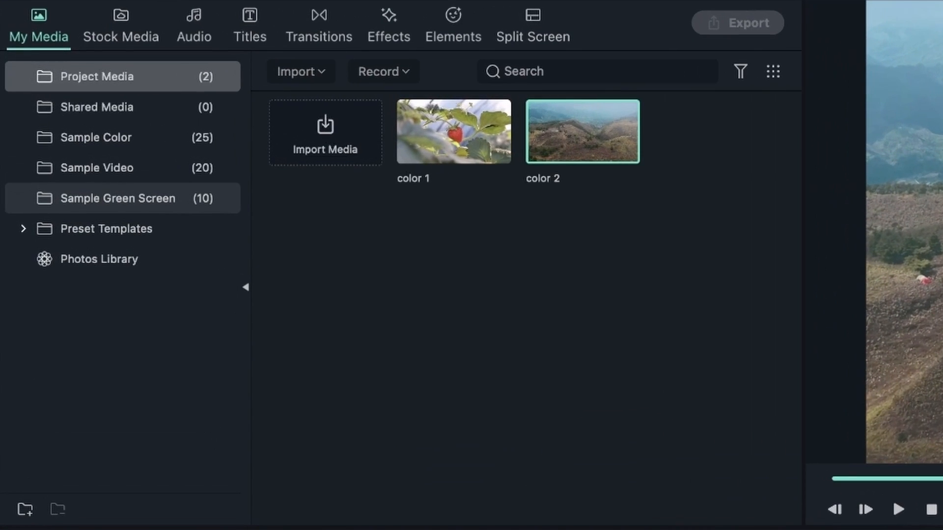
Step: Add the downloaded stock bicycle clip to the timeline, keeping the project settings at 1920X1080 25.00fps
{"action": "left_click", "coordinate": [146, 38]}
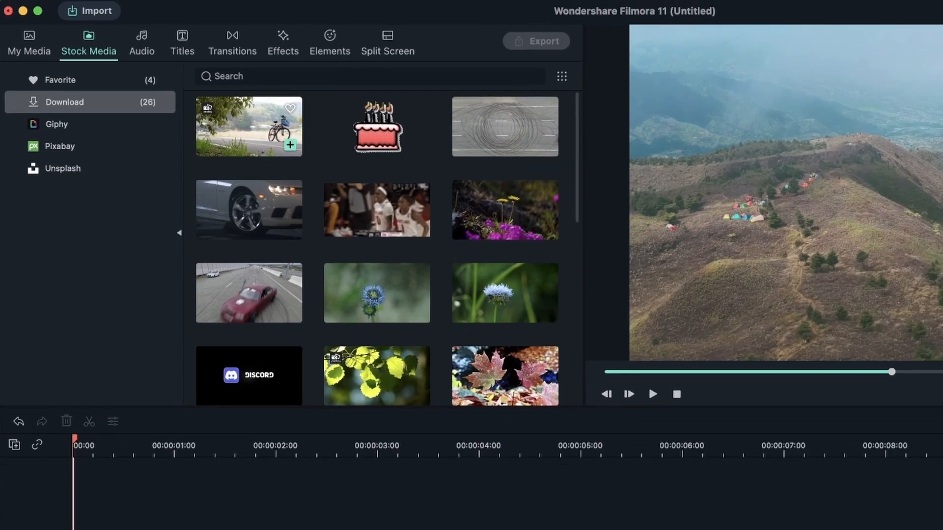
{"action": "left_click", "coordinate": [398, 166]}
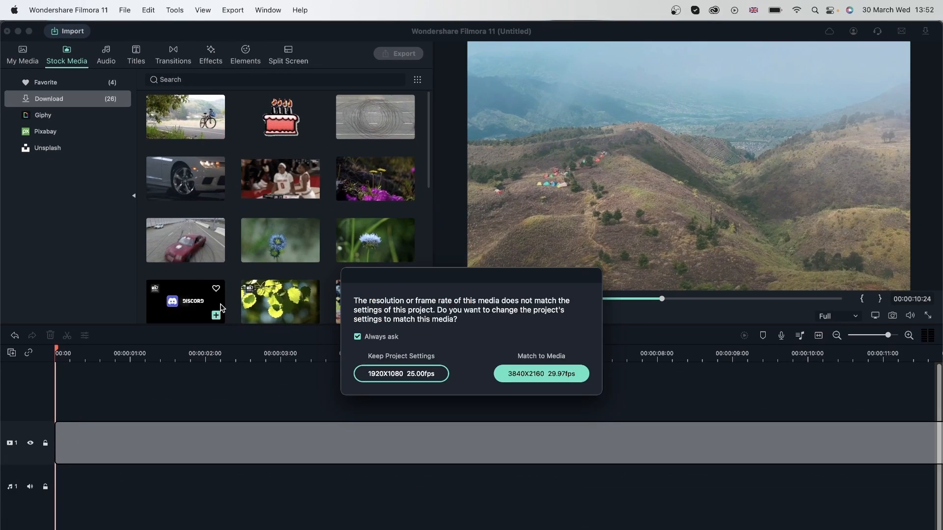
{"action": "left_click", "coordinate": [417, 376]}
Step: Split the bicycle clip at 00:00:02:14 and delete the part after the cut
{"action": "scroll", "coordinate": [281, 226], "scroll_direction": "down", "scroll_amount": 10}
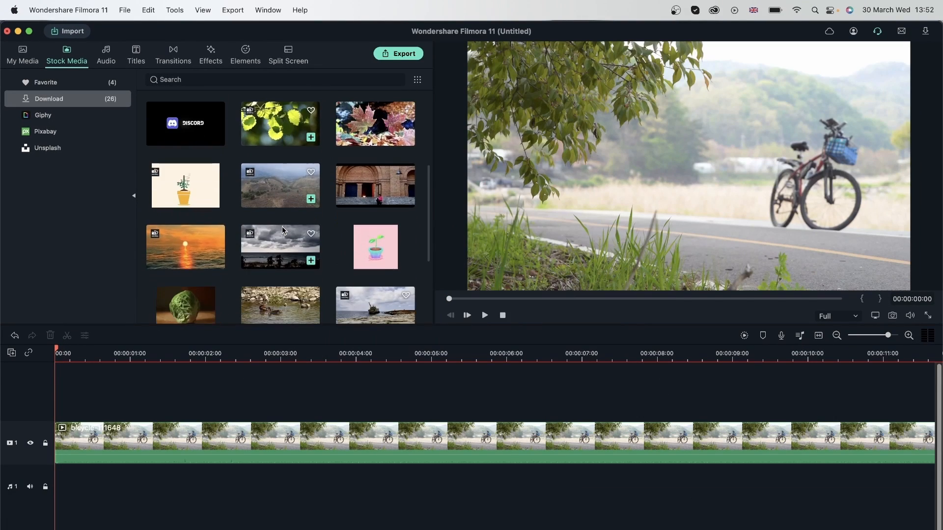
{"action": "left_click", "coordinate": [211, 354]}
{"action": "left_click_drag", "start_coordinate": [217, 352], "coordinate": [248, 352]}
{"action": "left_click", "coordinate": [333, 444]}
{"action": "key", "text": "super+b"}
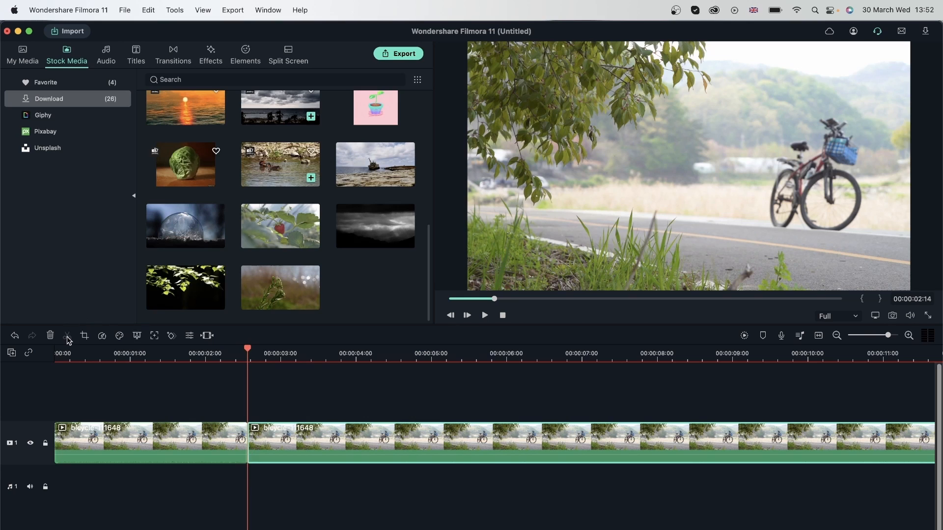
{"action": "left_click", "coordinate": [51, 335]}
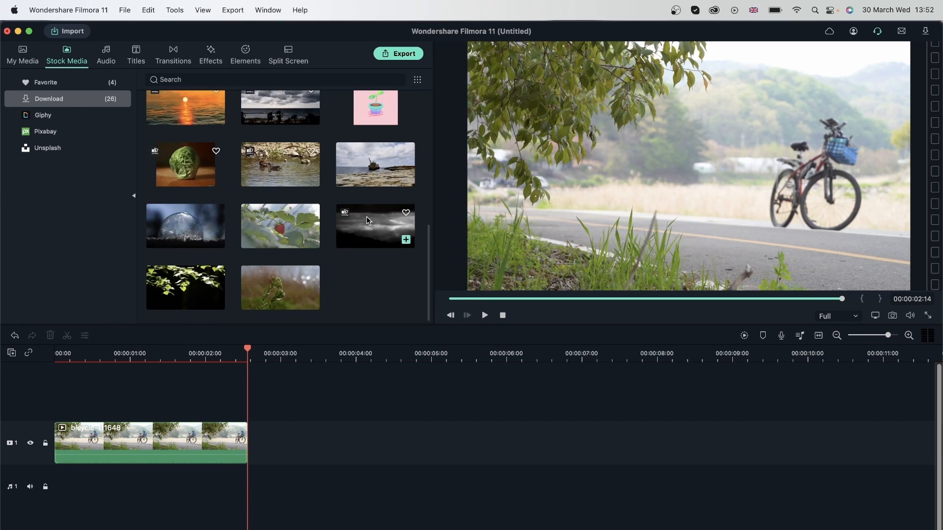
Step: Place the stock ship clip directly after the bicycle clip and cut off everything past 00:00:04:14
{"action": "left_click_drag", "start_coordinate": [379, 172], "coordinate": [270, 448]}
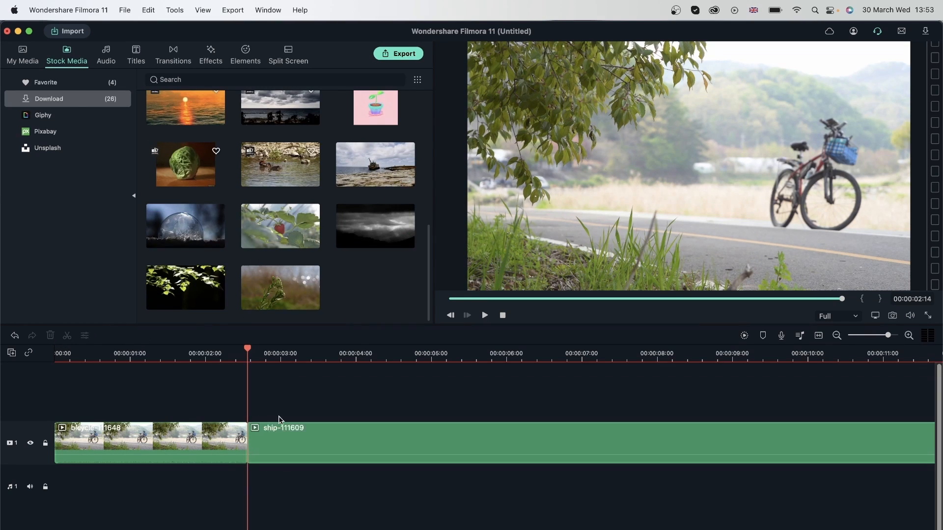
{"action": "left_click", "coordinate": [398, 351]}
{"action": "left_click", "coordinate": [68, 335]}
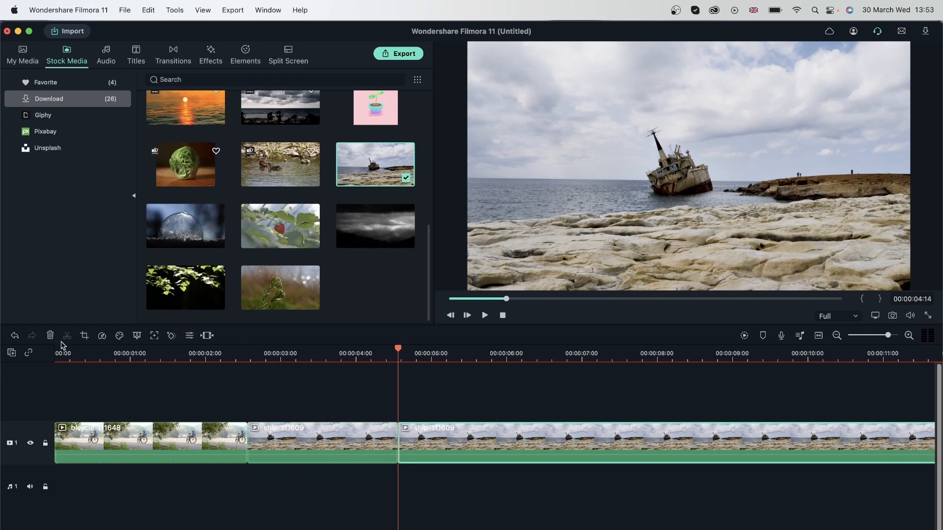
{"action": "left_click", "coordinate": [50, 335]}
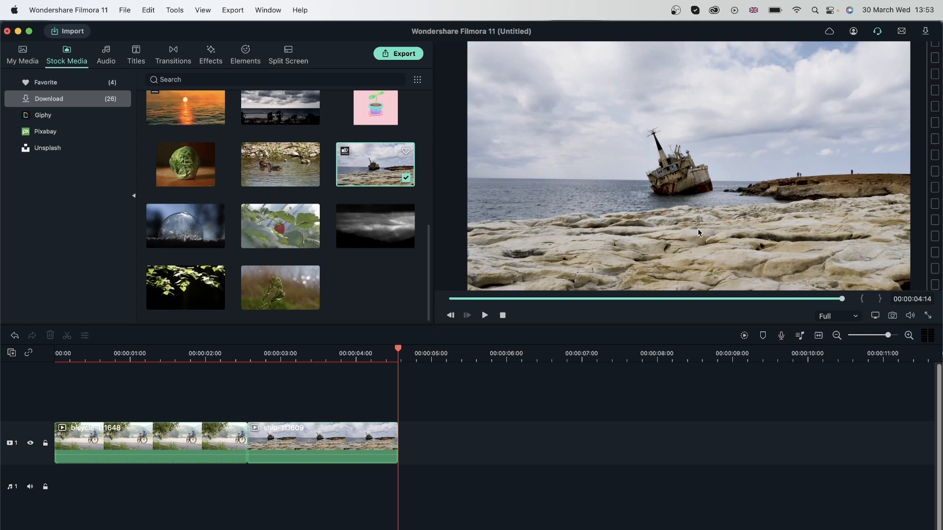
Step: Review the ship and bicycle clips at several points on the timeline
{"action": "left_click", "coordinate": [279, 350]}
{"action": "left_click", "coordinate": [324, 352]}
{"action": "left_click", "coordinate": [366, 350]}
{"action": "left_click", "coordinate": [154, 349]}
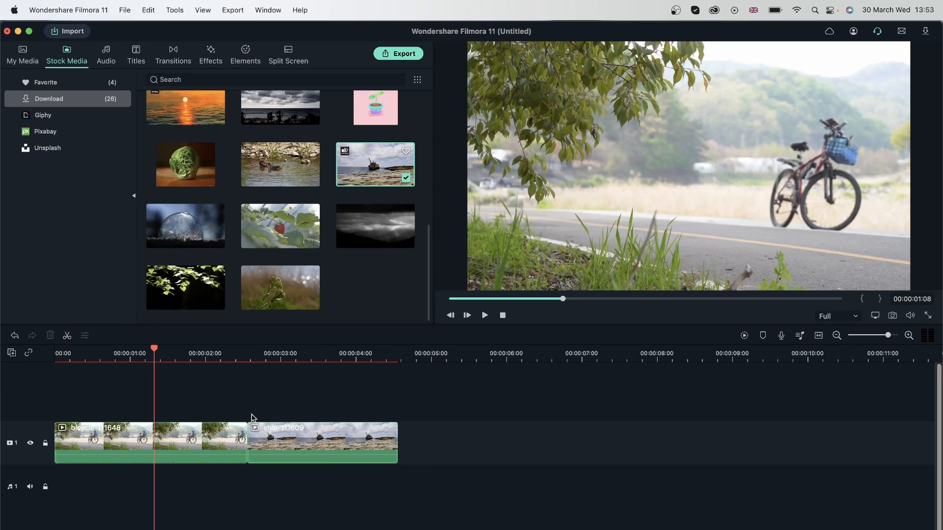
{"action": "left_click", "coordinate": [186, 440]}
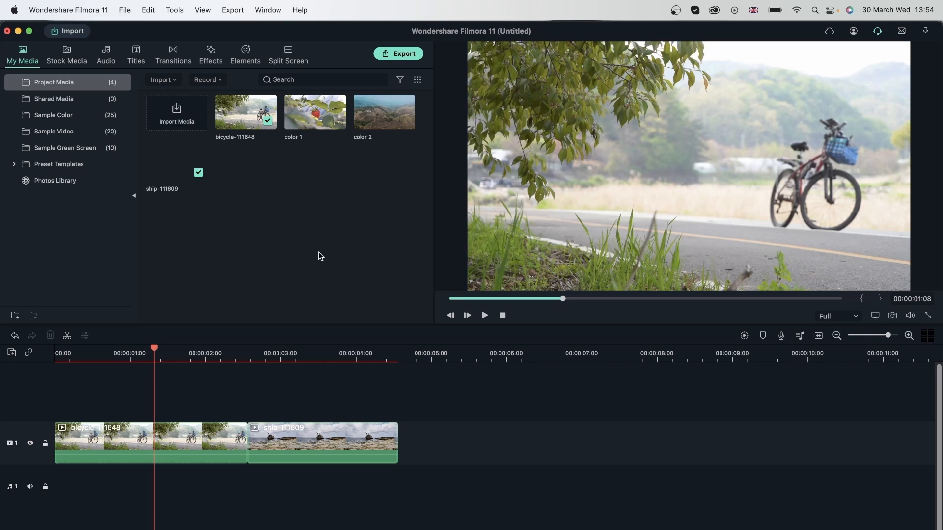
Step: Append the color 1 clip from the project media after the ship clip and cut off everything past 00:00:06:19
{"action": "left_click_drag", "start_coordinate": [307, 114], "coordinate": [444, 442]}
{"action": "left_click", "coordinate": [566, 352]}
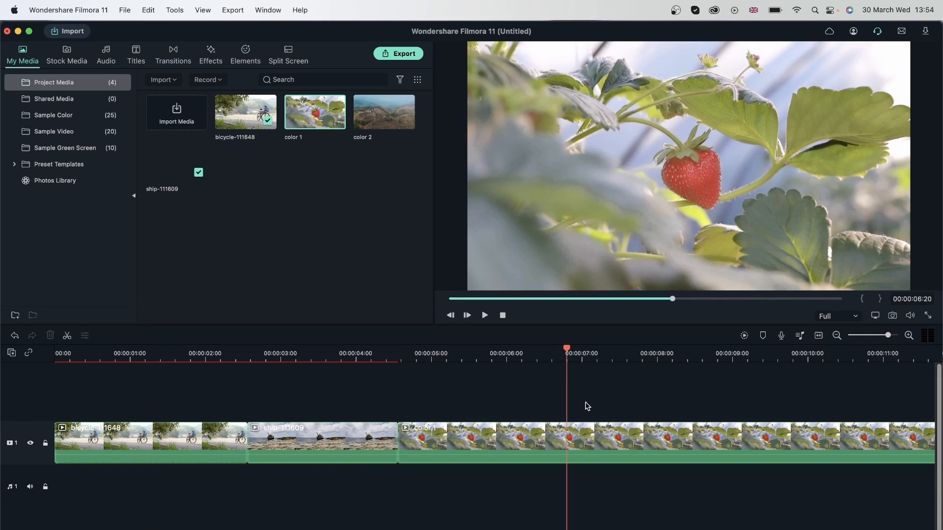
{"action": "key", "text": "Left"}
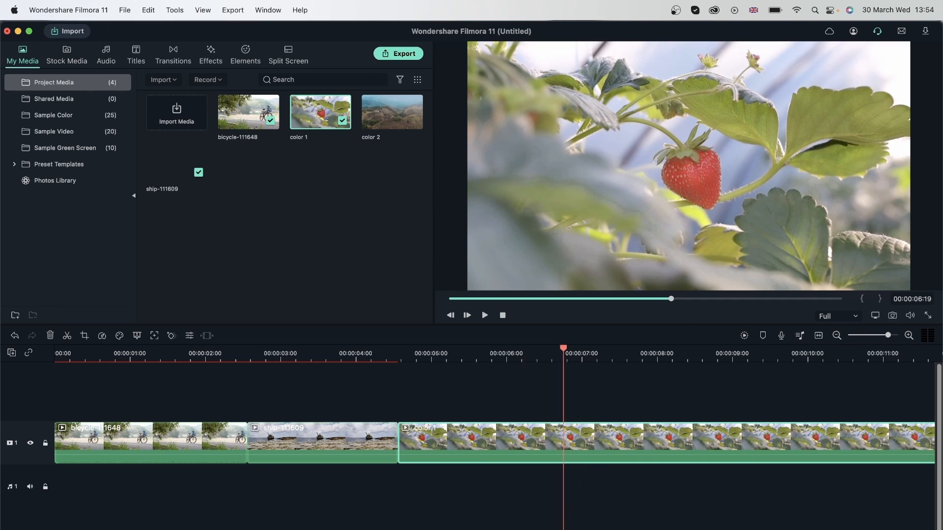
{"action": "key", "text": "super+b"}
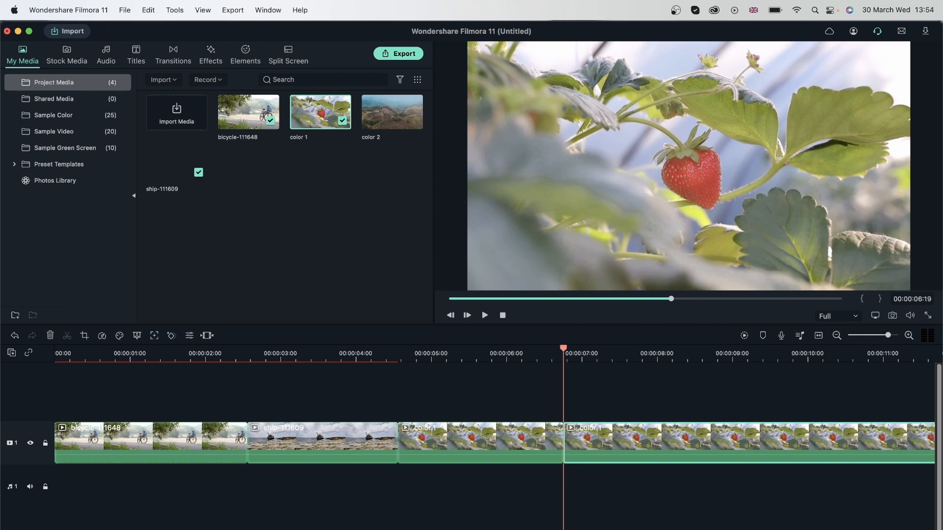
{"action": "left_click", "coordinate": [50, 335]}
Step: Append the color 2 clip after color 1 and cut off everything past 00:00:08:09
{"action": "left_click_drag", "start_coordinate": [388, 116], "coordinate": [568, 448]}
{"action": "left_click", "coordinate": [684, 353]}
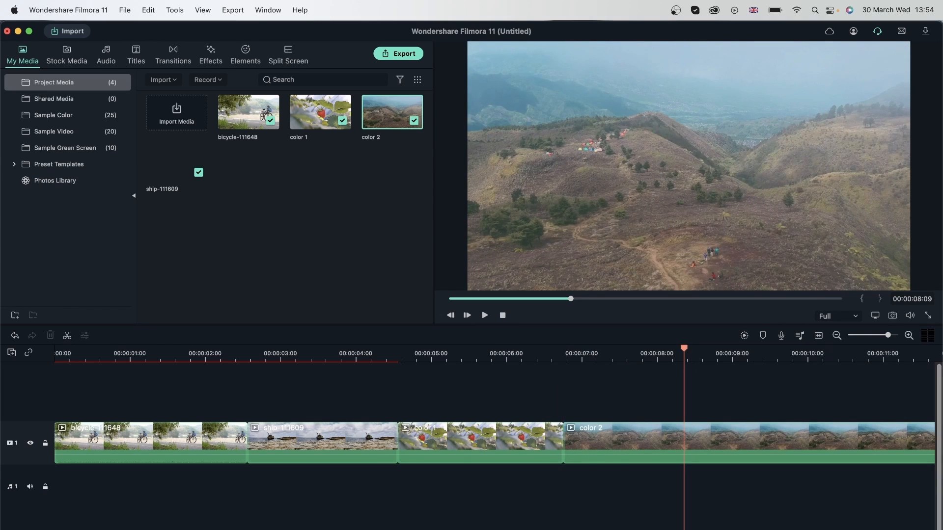
{"action": "key", "text": "super+b"}
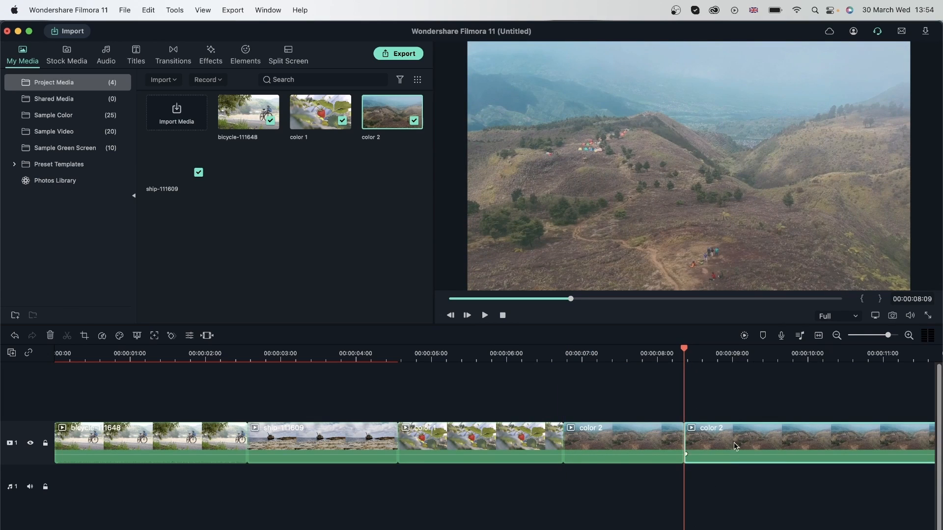
{"action": "left_click", "coordinate": [50, 335]}
Step: Compare the colors of the four clips by viewing a frame from each on the timeline
{"action": "left_click", "coordinate": [470, 352]}
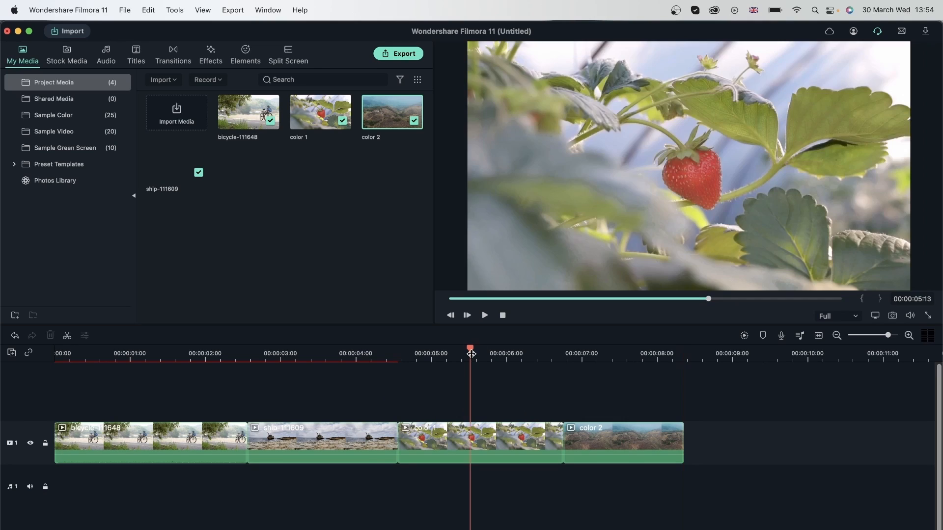
{"action": "left_click", "coordinate": [425, 353]}
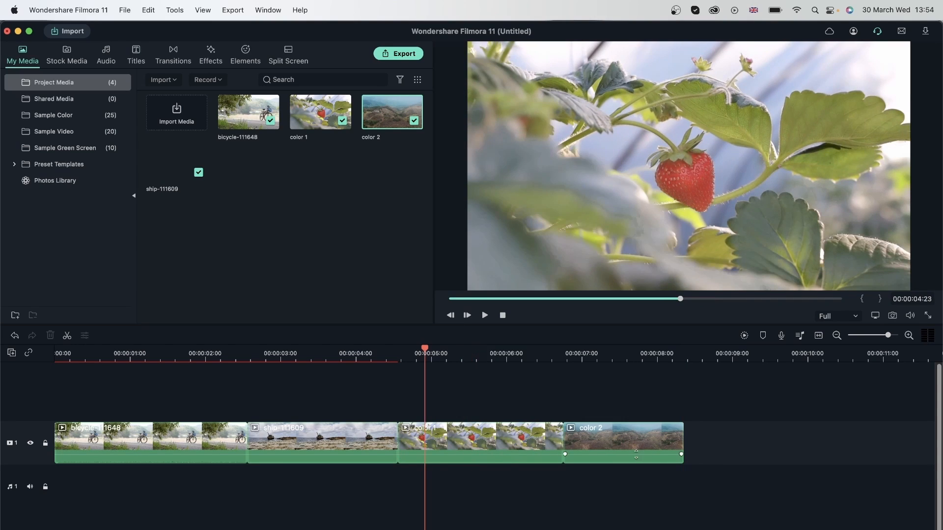
{"action": "left_click", "coordinate": [618, 352]}
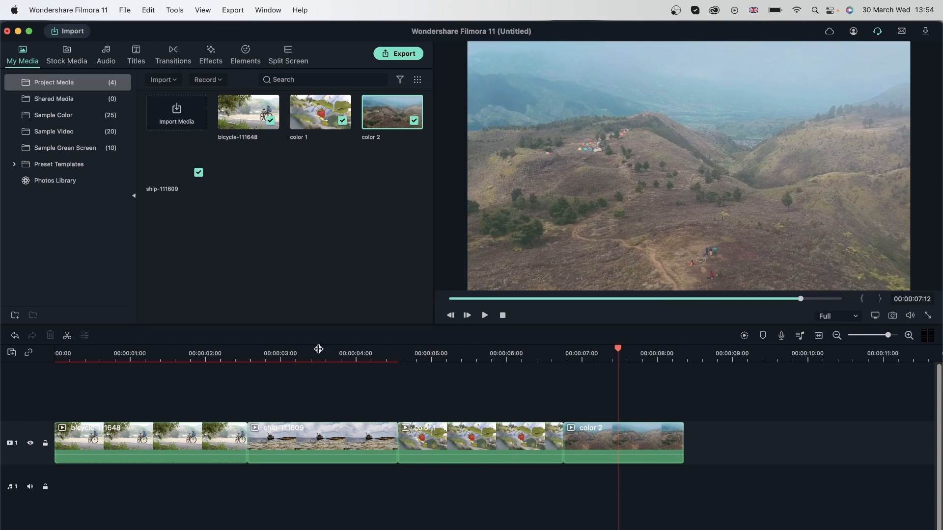
{"action": "left_click", "coordinate": [319, 353]}
{"action": "left_click", "coordinate": [160, 353]}
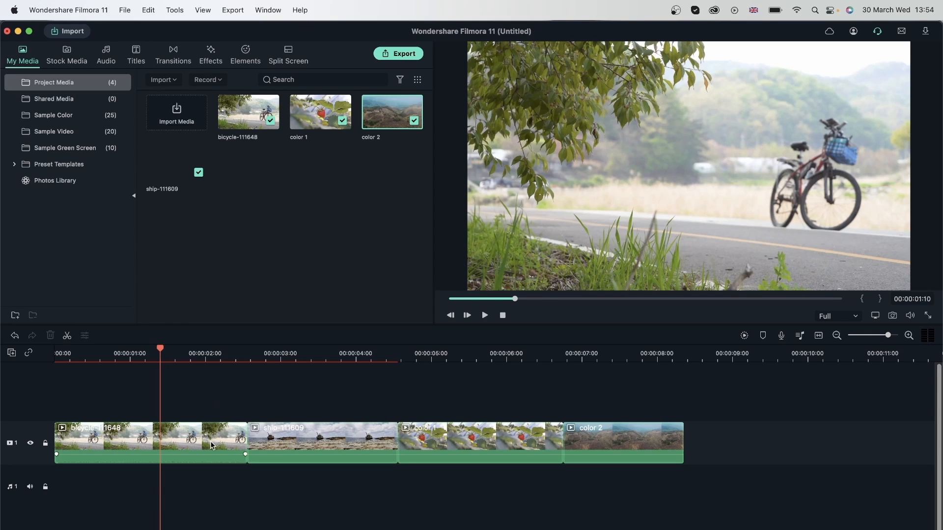
Step: Open Color Match for the bicycle clip to view its settings and close it without changes
{"action": "left_click", "coordinate": [179, 451]}
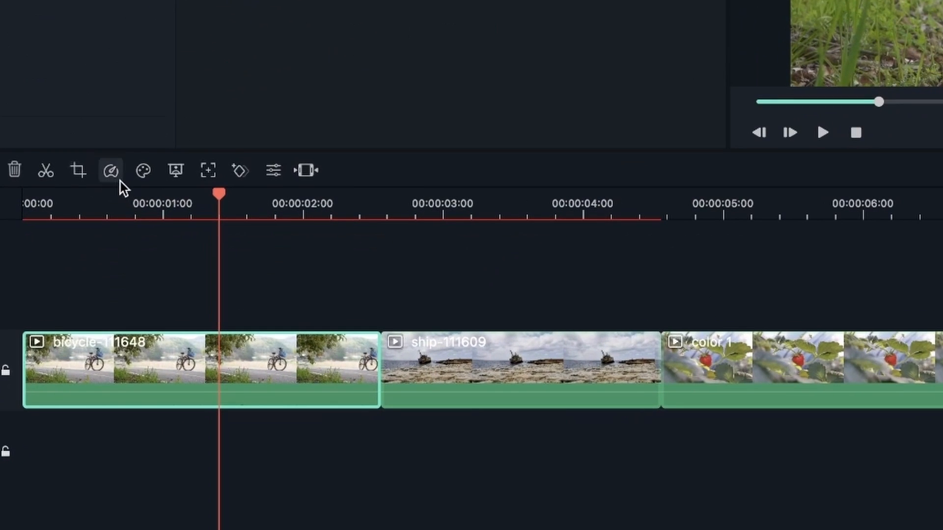
{"action": "left_click", "coordinate": [120, 337]}
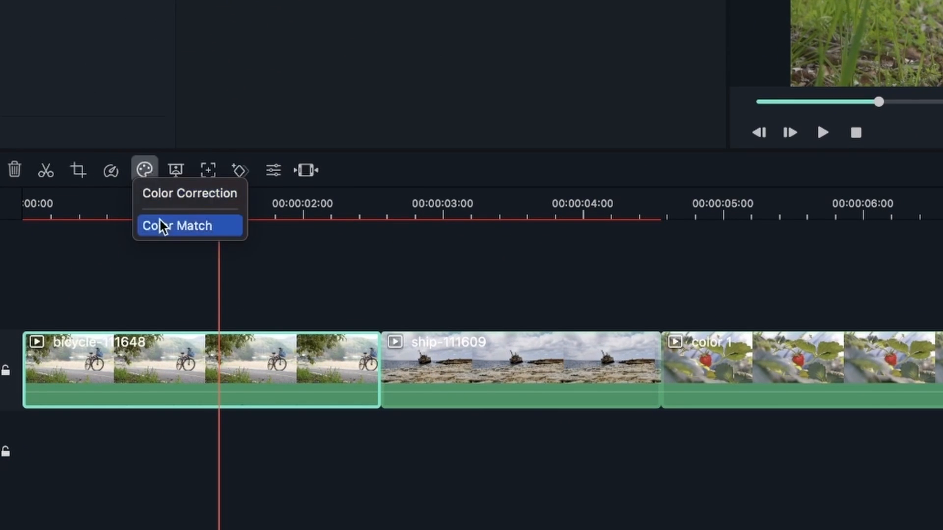
{"action": "left_click", "coordinate": [185, 226]}
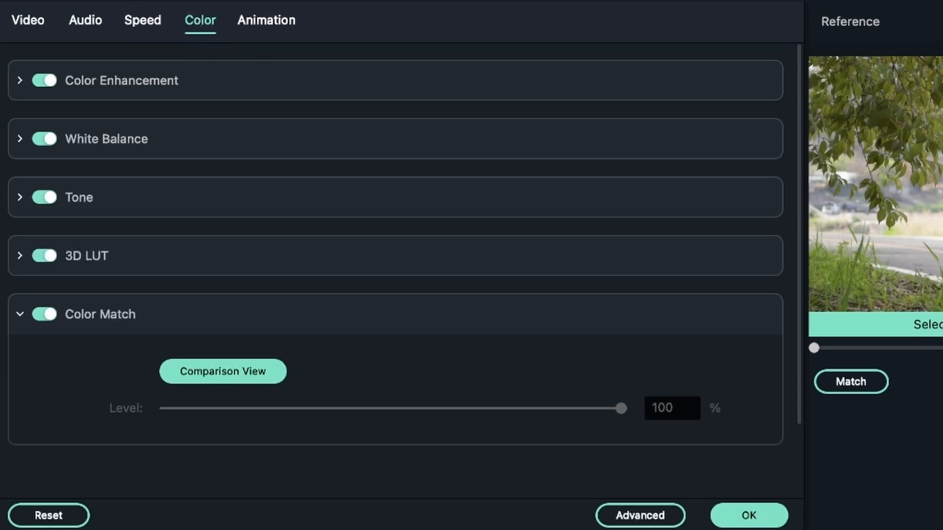
{"action": "left_click", "coordinate": [749, 515]}
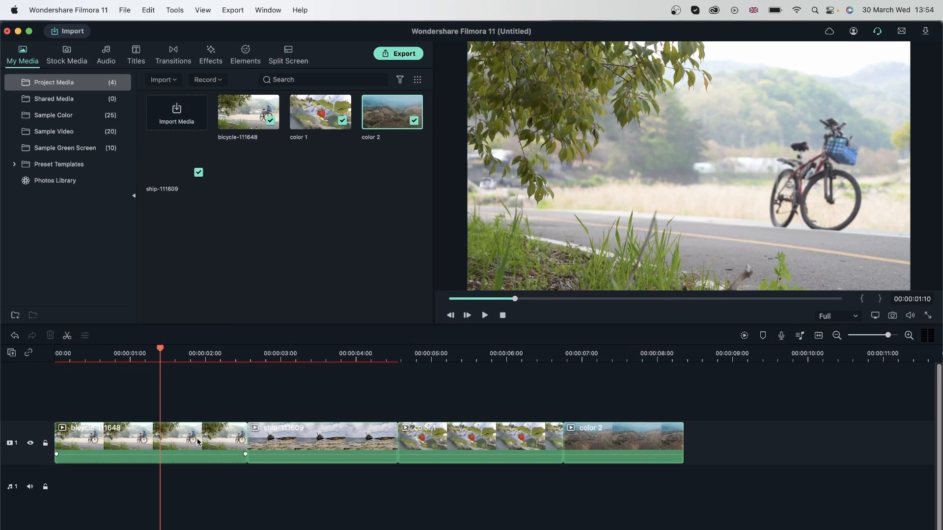
Step: Reopen the bicycle clip's properties and go through its video, speed and color settings down to Color Match
{"action": "double_click", "coordinate": [200, 441]}
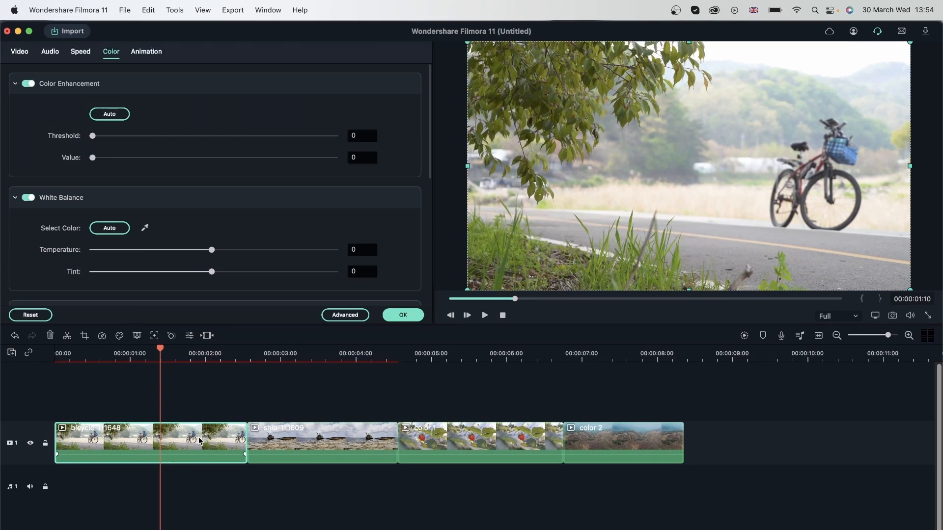
{"action": "left_click", "coordinate": [28, 53]}
{"action": "left_click", "coordinate": [80, 51]}
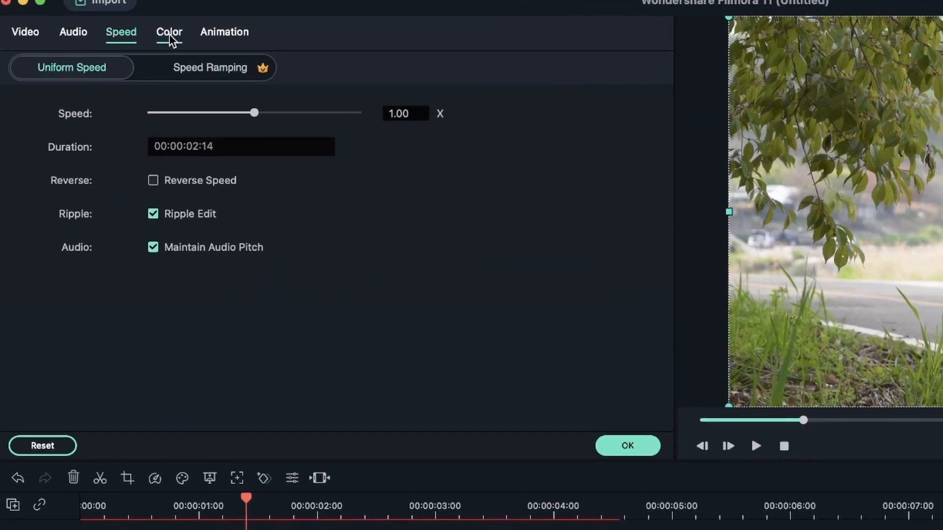
{"action": "left_click", "coordinate": [111, 51]}
{"action": "scroll", "coordinate": [207, 174], "scroll_direction": "down", "scroll_amount": 1}
{"action": "scroll", "coordinate": [372, 250], "scroll_direction": "down", "scroll_amount": 8}
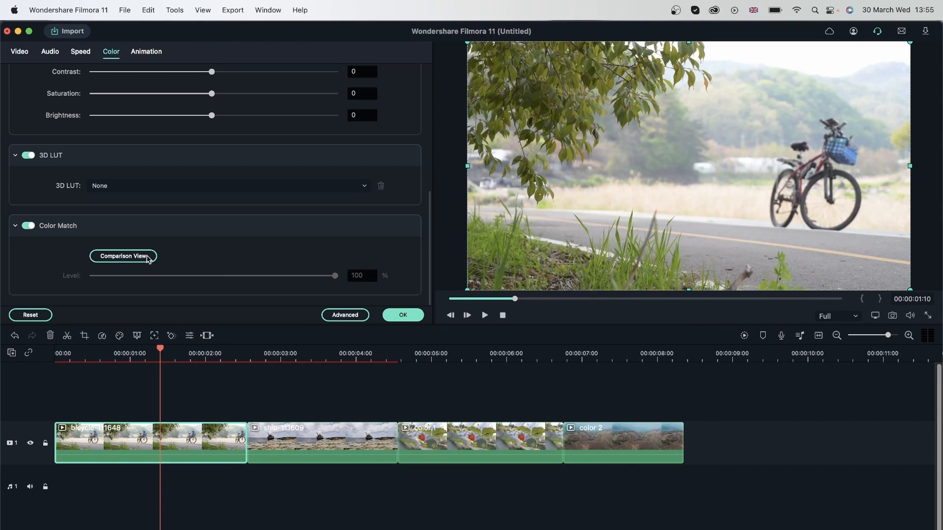
Step: In Comparison View, match the bicycle clip's colors to the strawberry reference frame at 00:00:04:21
{"action": "left_click", "coordinate": [147, 257]}
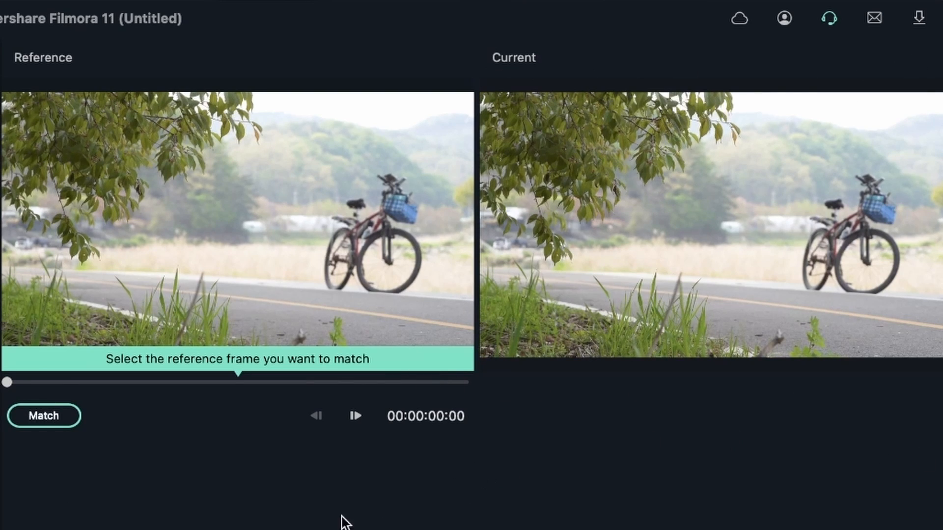
{"action": "left_click_drag", "start_coordinate": [7, 384], "coordinate": [272, 390]}
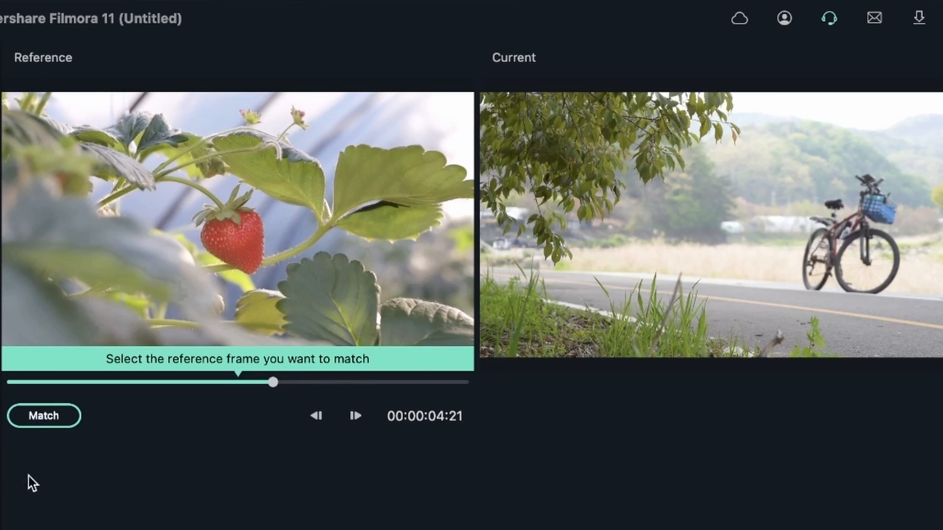
{"action": "left_click", "coordinate": [37, 415]}
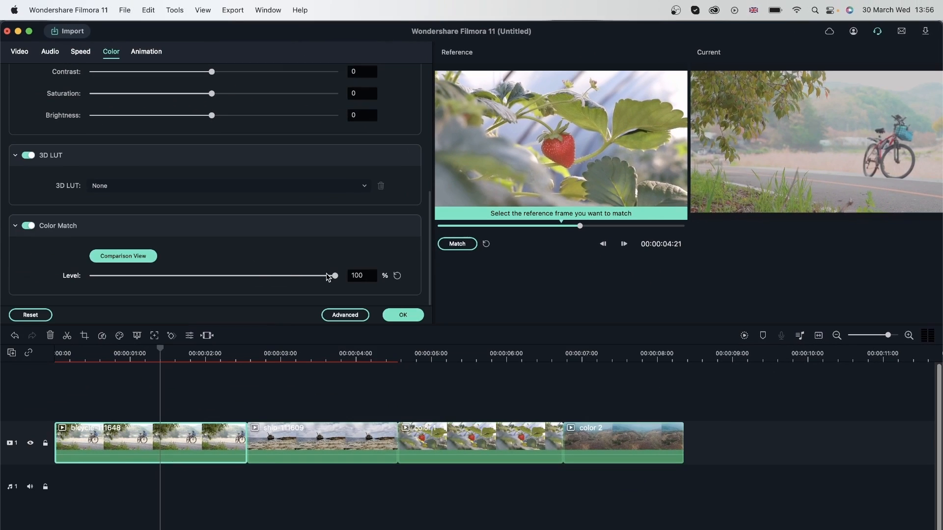
Step: Lower the bicycle clip's Color Match level to about 45% and enter a replacement level value
{"action": "left_click", "coordinate": [334, 277]}
{"action": "left_click_drag", "start_coordinate": [333, 277], "coordinate": [202, 284]}
{"action": "left_click", "coordinate": [364, 275]}
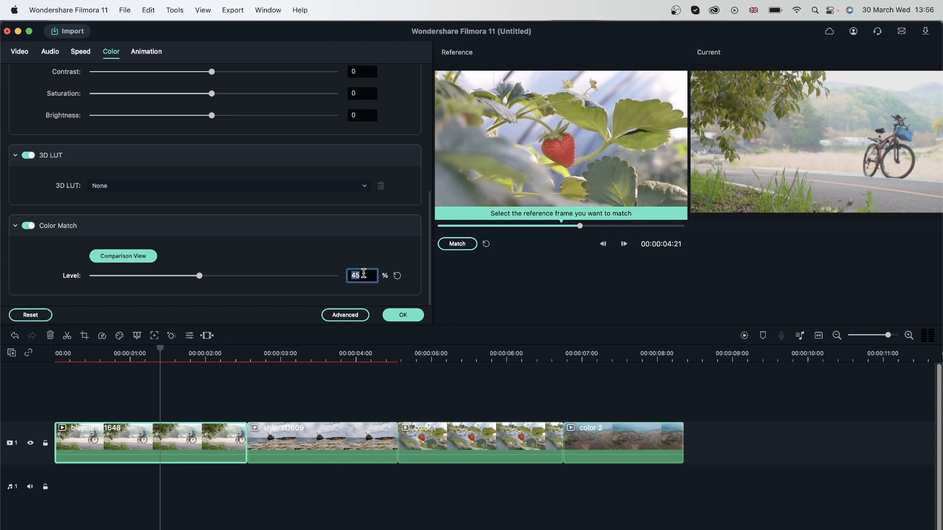
{"action": "type", "text": "5"}
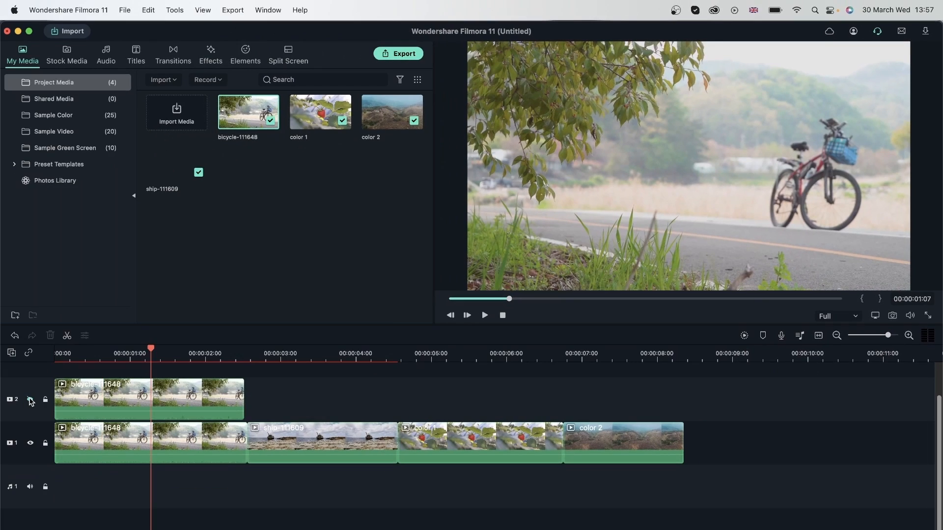
Step: Toggle the visibility of video track 2 repeatedly to compare the bicycle clip with and without the color match, leaving the track visible
{"action": "left_click", "coordinate": [30, 401]}
{"action": "left_click", "coordinate": [30, 401]}
{"action": "left_click", "coordinate": [31, 400]}
{"action": "left_click", "coordinate": [30, 400]}
{"action": "left_click", "coordinate": [30, 401]}
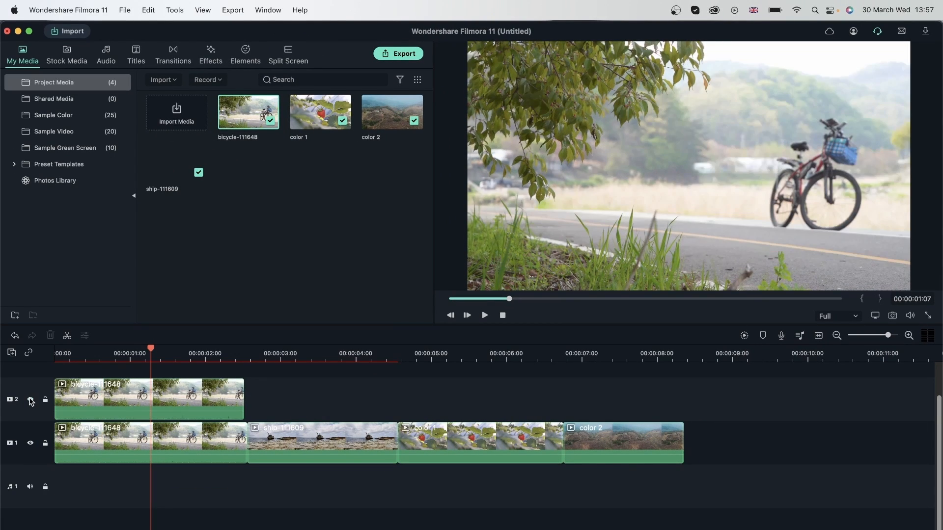
{"action": "left_click", "coordinate": [30, 401]}
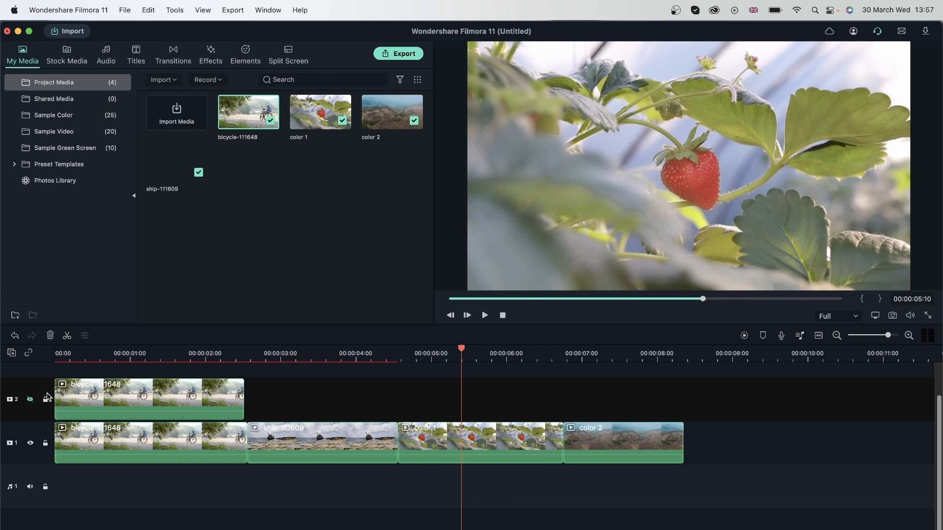
{"action": "left_click", "coordinate": [30, 401]}
Step: View the color 2 clip at 00:00:07:11 and the ship clip at 00:00:03:21 on track 1 to compare their colors
{"action": "left_click", "coordinate": [614, 351]}
{"action": "left_click", "coordinate": [659, 456]}
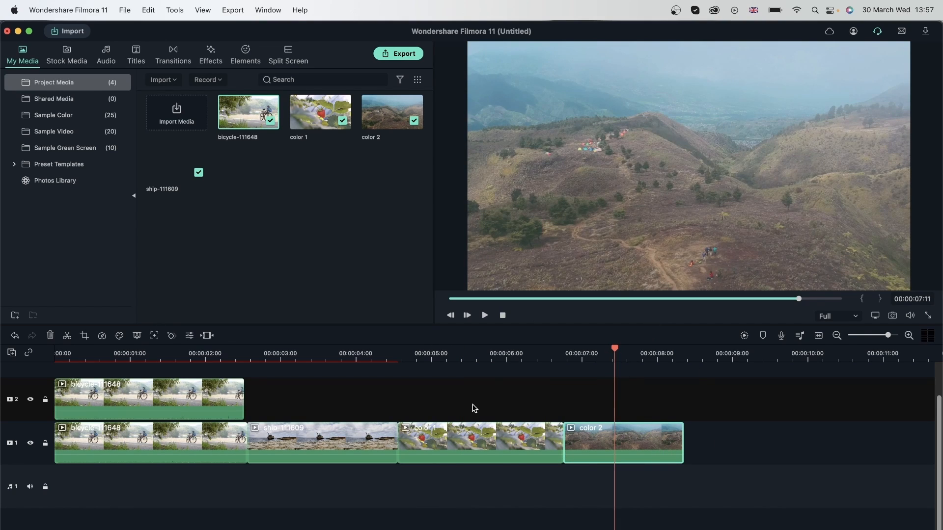
{"action": "left_click", "coordinate": [343, 354]}
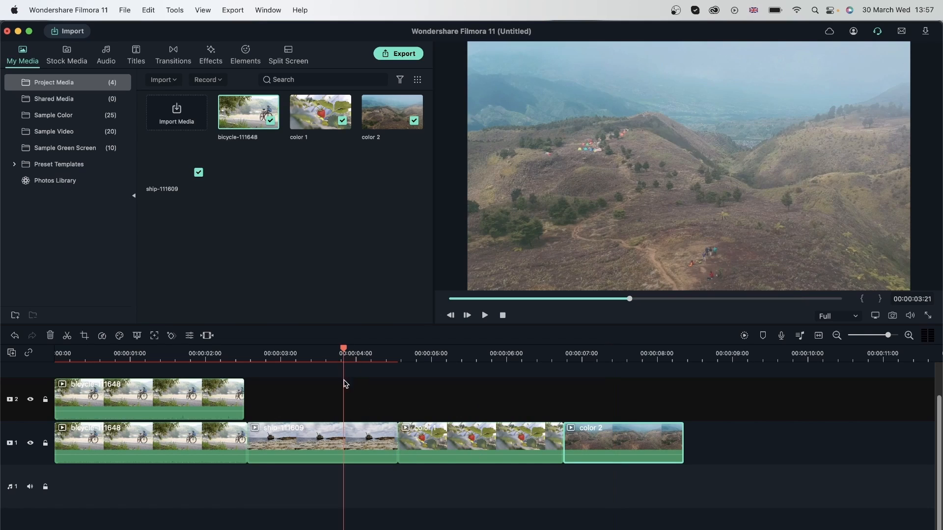
{"action": "left_click", "coordinate": [351, 453]}
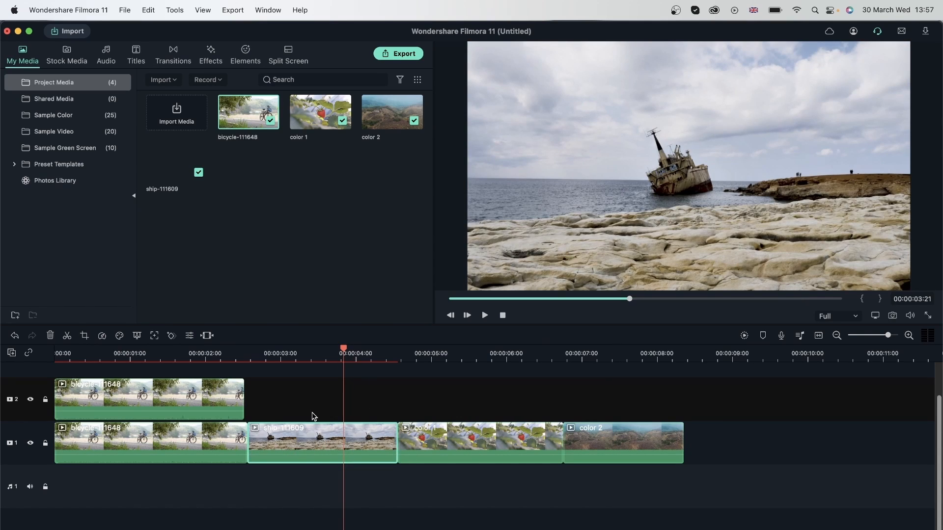
Step: Add the ship clip to track 2 after the bicycle clip, close the gap between them and trim the ship clip to about 00:00:04:13
{"action": "left_click_drag", "start_coordinate": [158, 173], "coordinate": [247, 403]}
{"action": "left_click", "coordinate": [228, 395]}
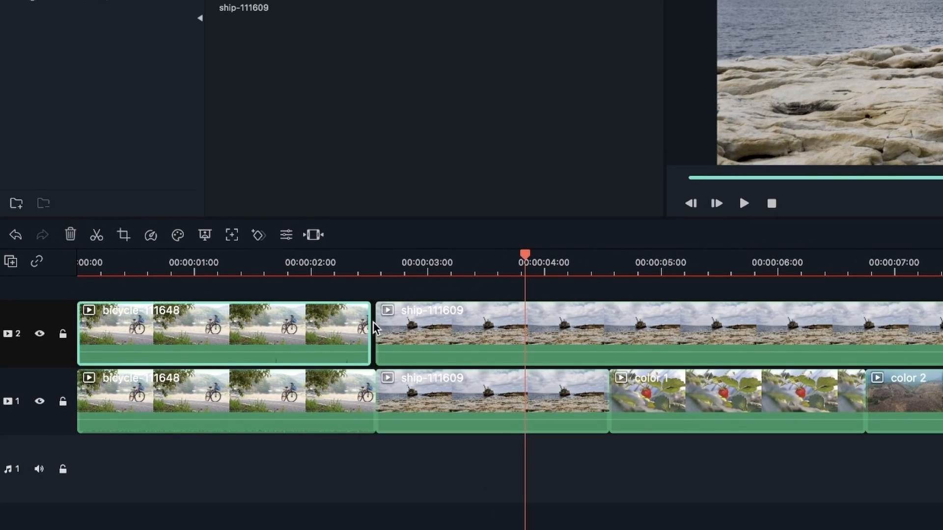
{"action": "left_click_drag", "start_coordinate": [368, 325], "coordinate": [375, 325]}
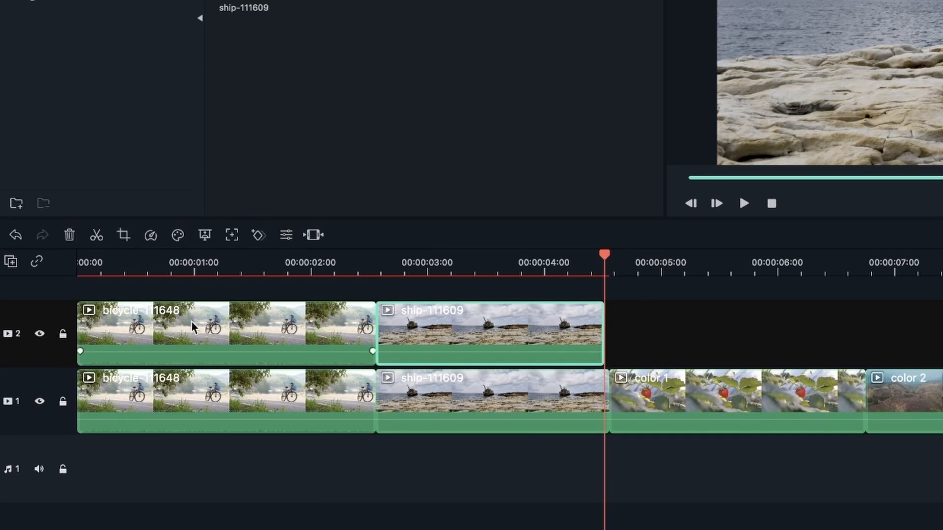
Step: Hide and lock video track 2, keeping the ship clip on track 1 selected and the project media shown
{"action": "left_click", "coordinate": [39, 334]}
{"action": "left_click", "coordinate": [585, 403]}
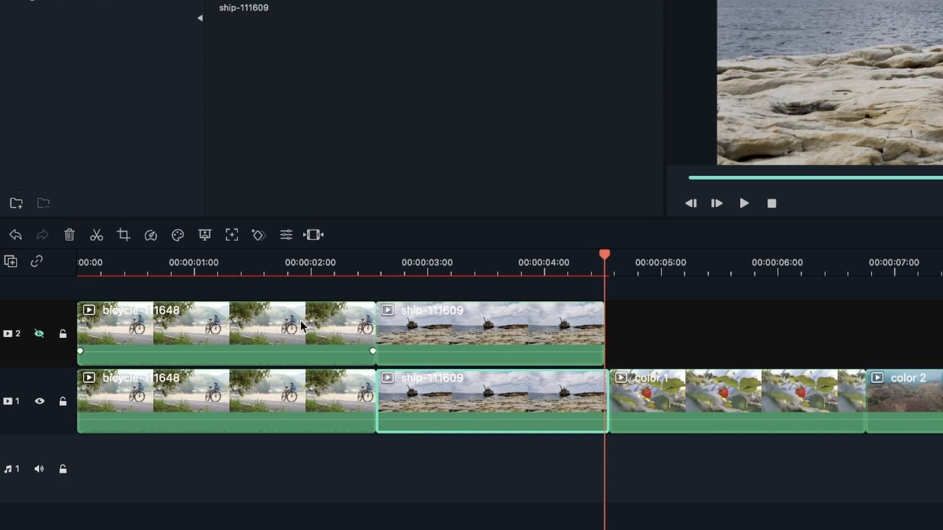
{"action": "left_click", "coordinate": [63, 335]}
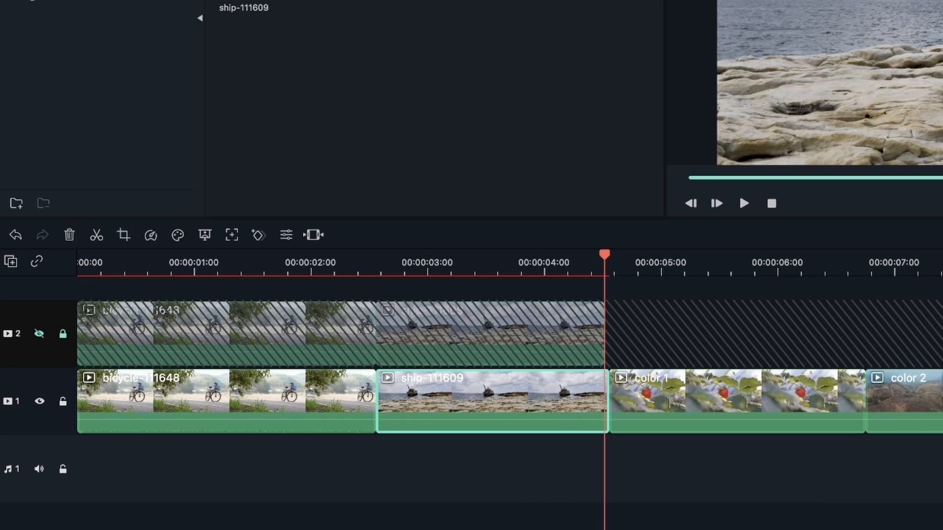
{"action": "left_click_drag", "start_coordinate": [251, 3], "coordinate": [476, 396]}
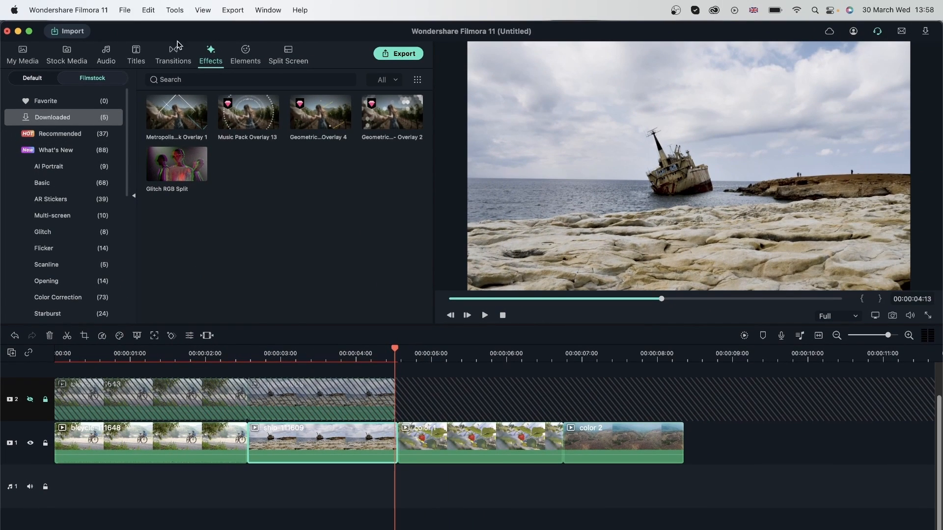
{"action": "left_click", "coordinate": [23, 55]}
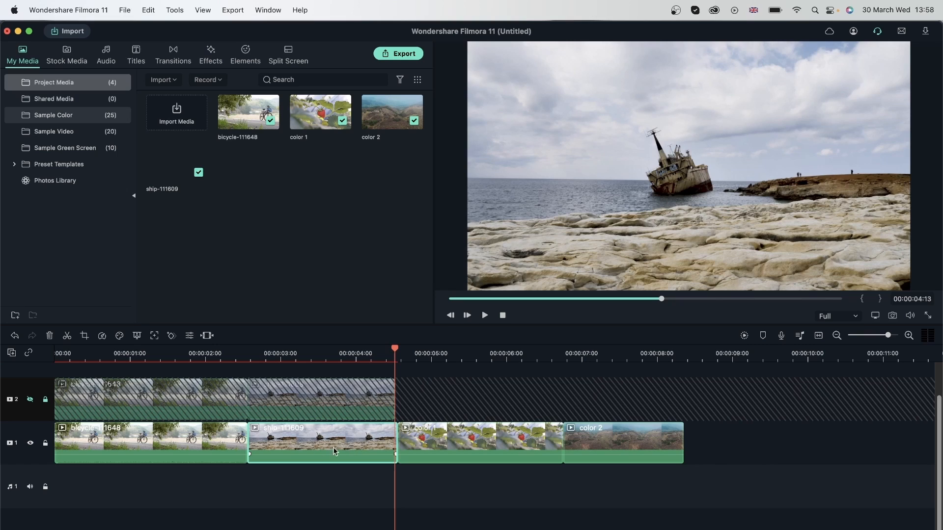
Step: Open Color Match for the ship clip and match it to the hillside reference frame at 00:00:07:03
{"action": "left_click", "coordinate": [102, 335]}
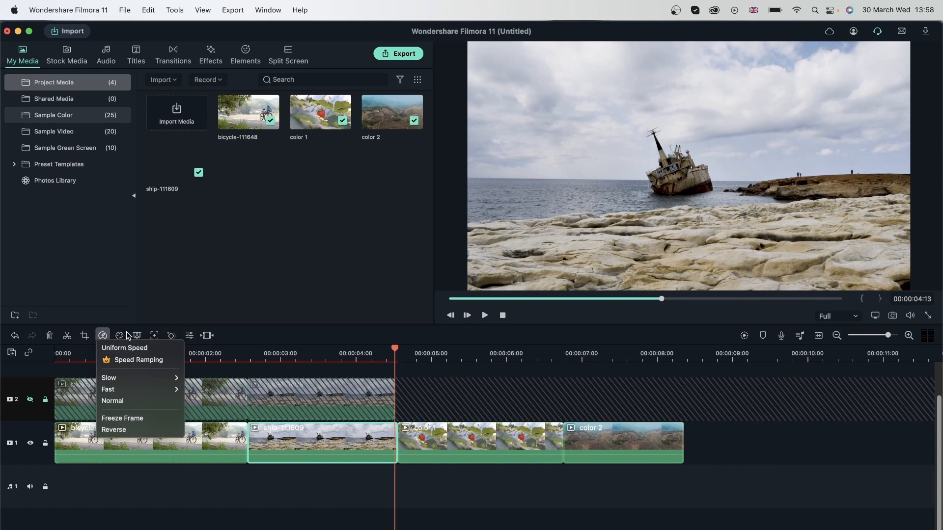
{"action": "left_click", "coordinate": [120, 336]}
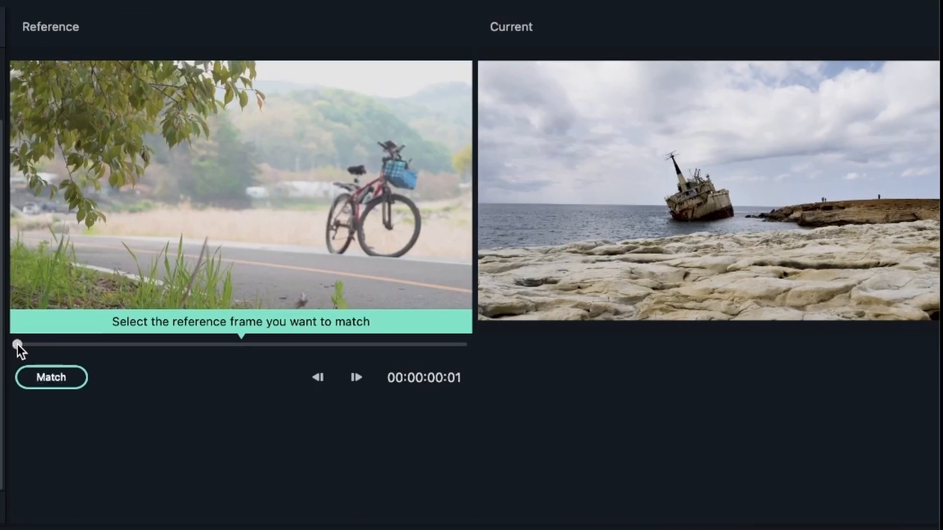
{"action": "left_click_drag", "start_coordinate": [17, 344], "coordinate": [399, 362]}
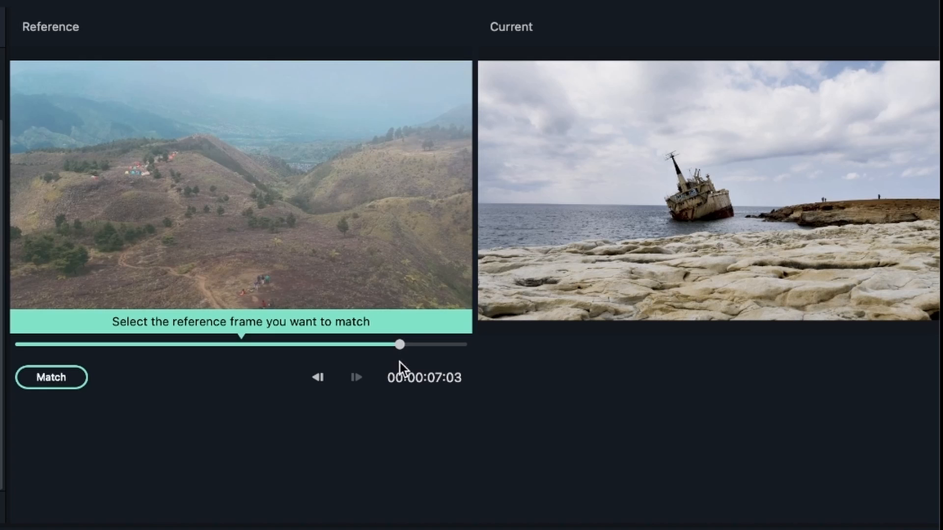
{"action": "left_click", "coordinate": [69, 379]}
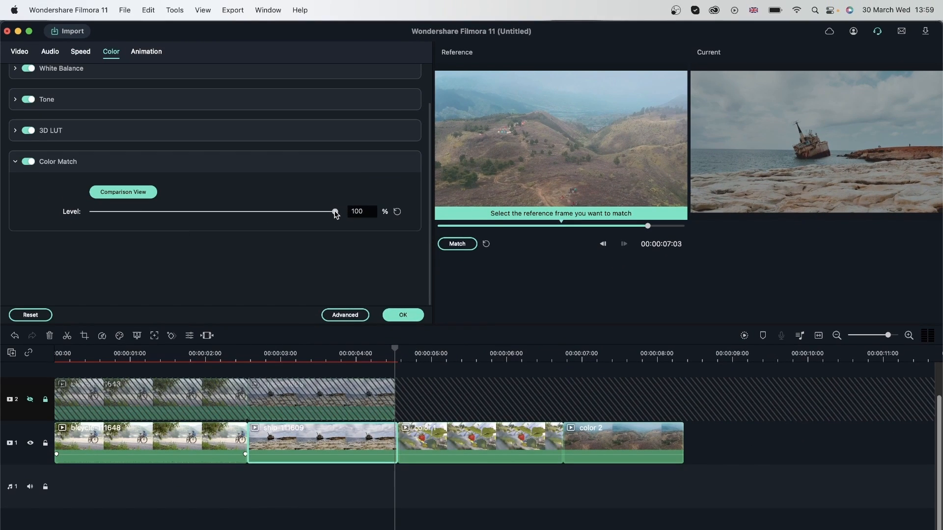
Step: Reset the ship clip's Color Match for comparison, then reapply the match to the hillside frame at a 34% level
{"action": "left_click_drag", "start_coordinate": [335, 215], "coordinate": [172, 213]}
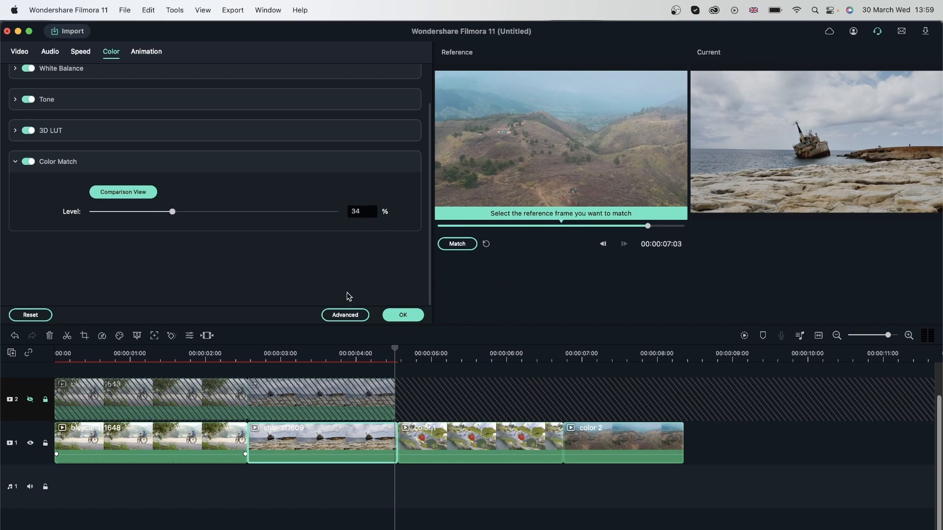
{"action": "left_click", "coordinate": [29, 314]}
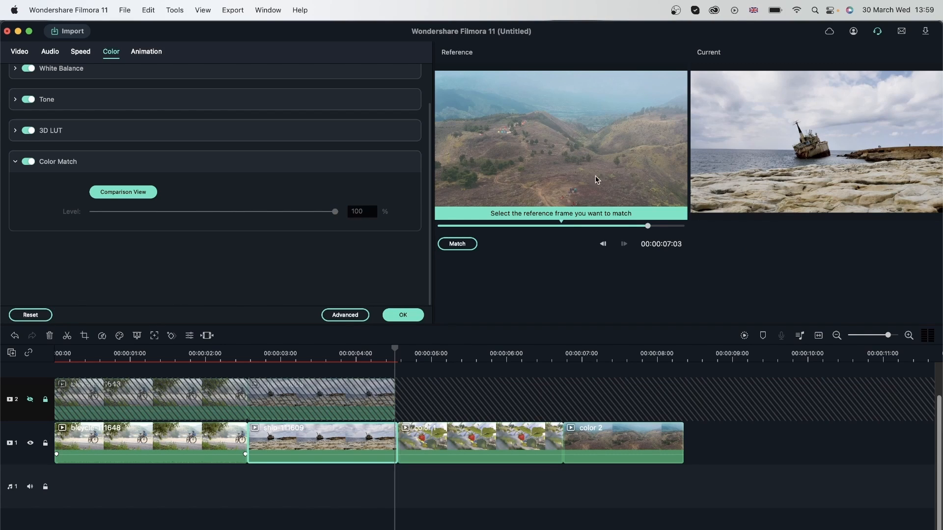
{"action": "left_click", "coordinate": [457, 244]}
{"action": "left_click_drag", "start_coordinate": [335, 212], "coordinate": [175, 216]}
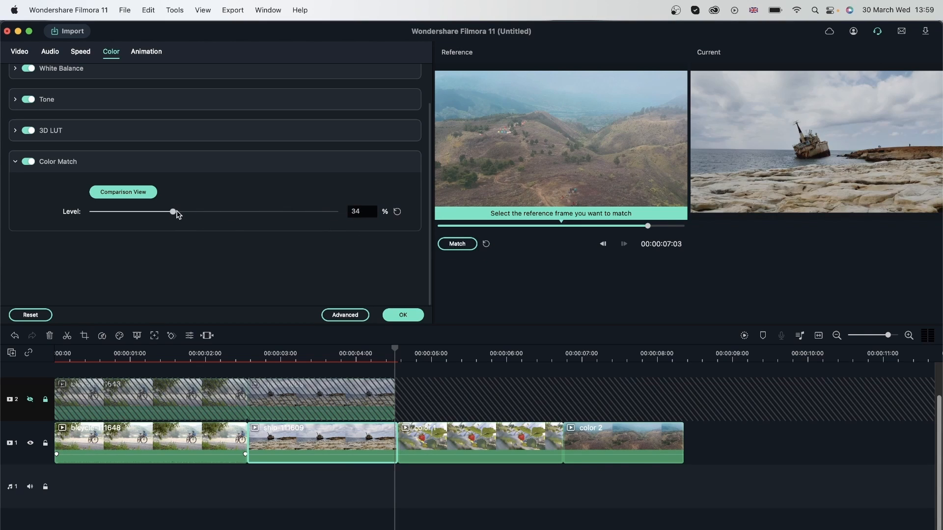
{"action": "left_click", "coordinate": [412, 320]}
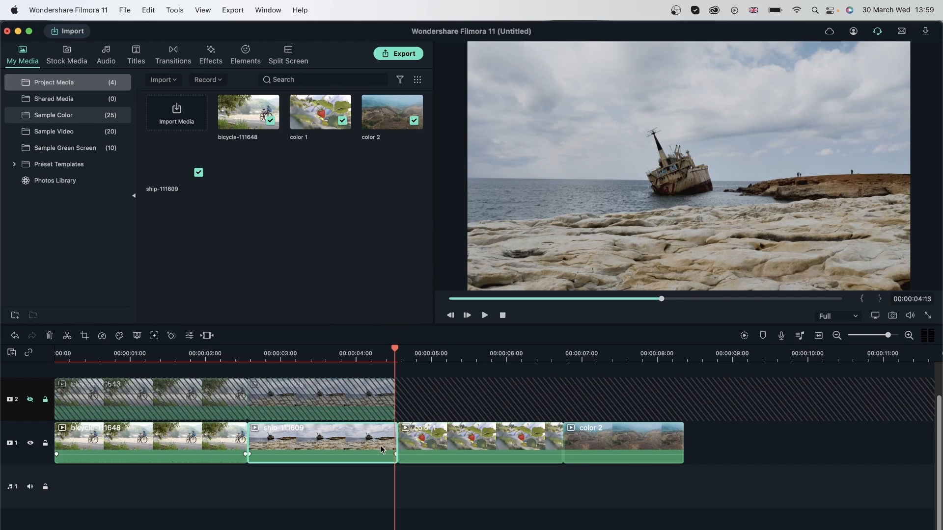
Step: View the ship clip and the color 2 clip at several timeline positions to compare their matched colors
{"action": "left_click", "coordinate": [287, 357]}
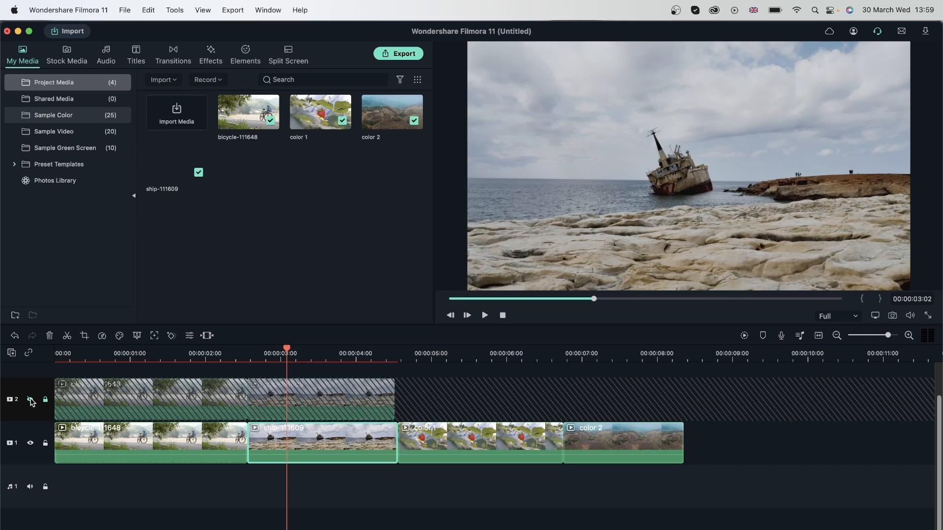
{"action": "left_click", "coordinate": [638, 357]}
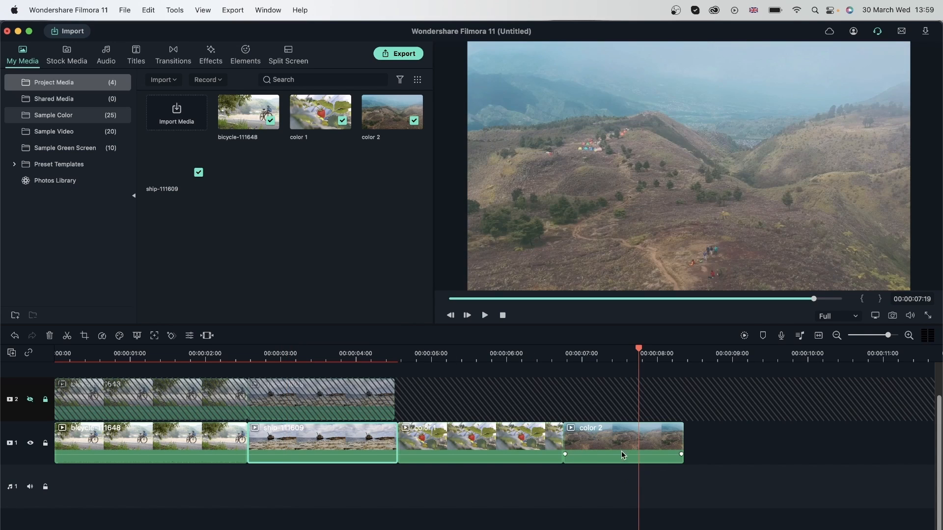
{"action": "left_click", "coordinate": [313, 354]}
{"action": "left_click", "coordinate": [362, 354]}
{"action": "left_click", "coordinate": [288, 355]}
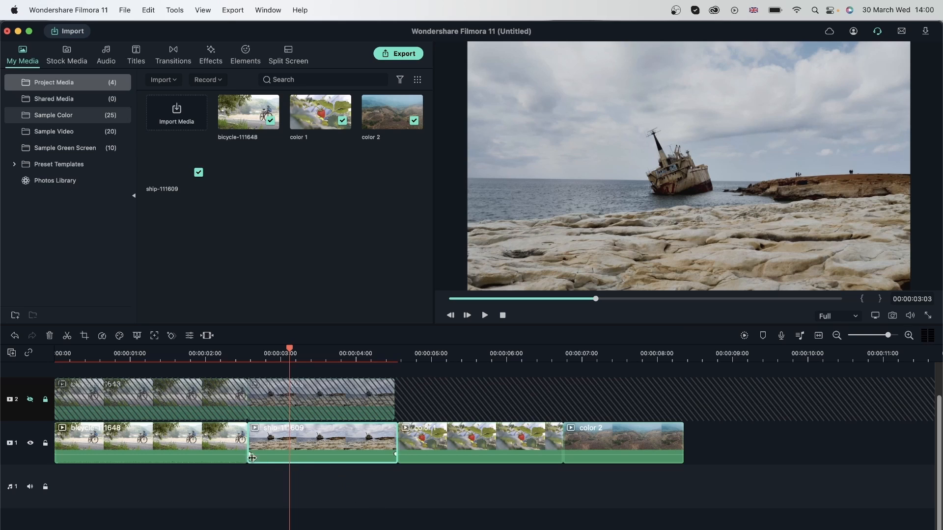
Step: Open Advanced Color Tuning for the bicycle clip on track 1 and move its window clear of the preview
{"action": "left_click", "coordinate": [196, 354]}
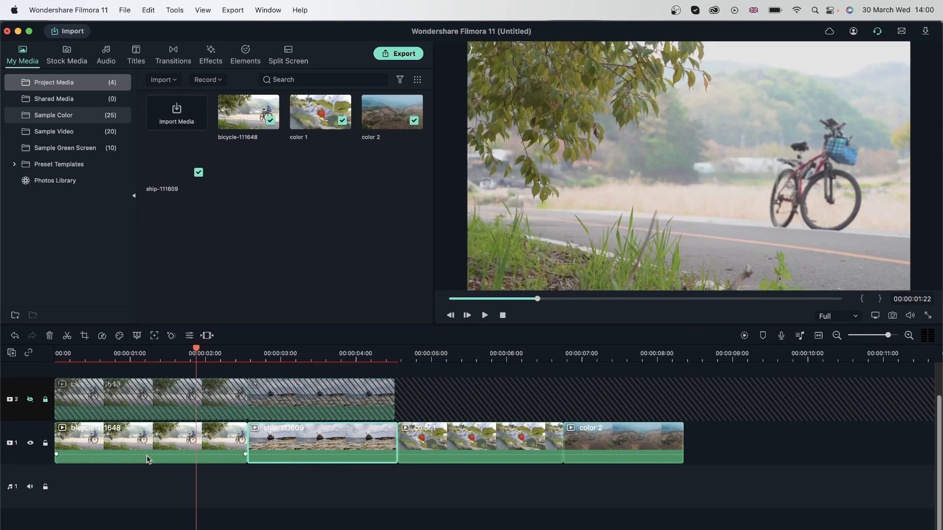
{"action": "left_click", "coordinate": [147, 451]}
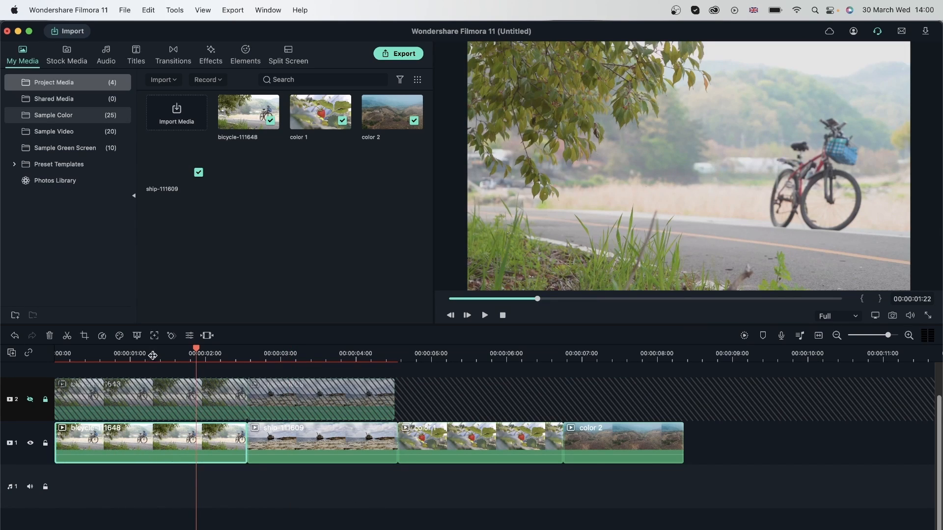
{"action": "left_click", "coordinate": [119, 335]}
{"action": "left_click", "coordinate": [144, 346]}
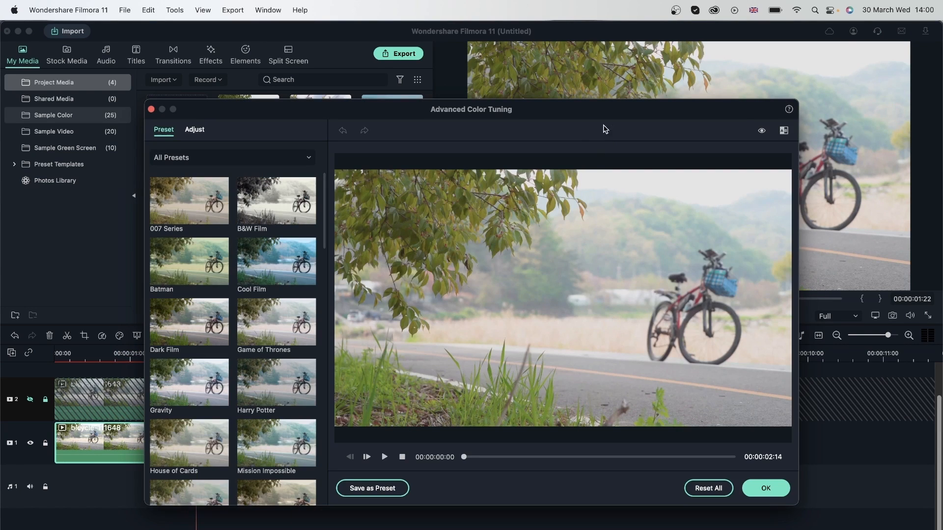
{"action": "left_click_drag", "start_coordinate": [545, 112], "coordinate": [453, 61]}
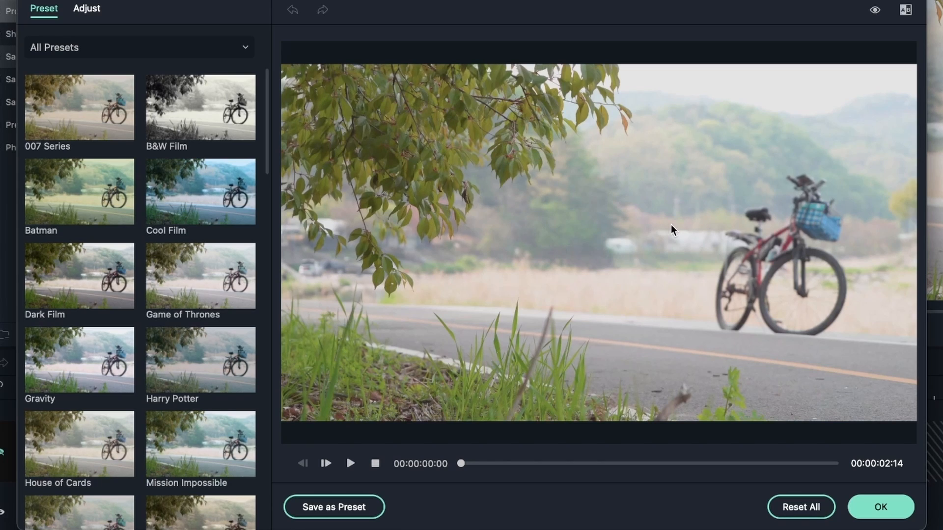
Step: Show the manual adjustment settings for the bicycle clip and expand the Color group with exposure, brightness and contrast
{"action": "left_click", "coordinate": [86, 12]}
{"action": "scroll", "coordinate": [240, 349], "scroll_direction": "down", "scroll_amount": 5}
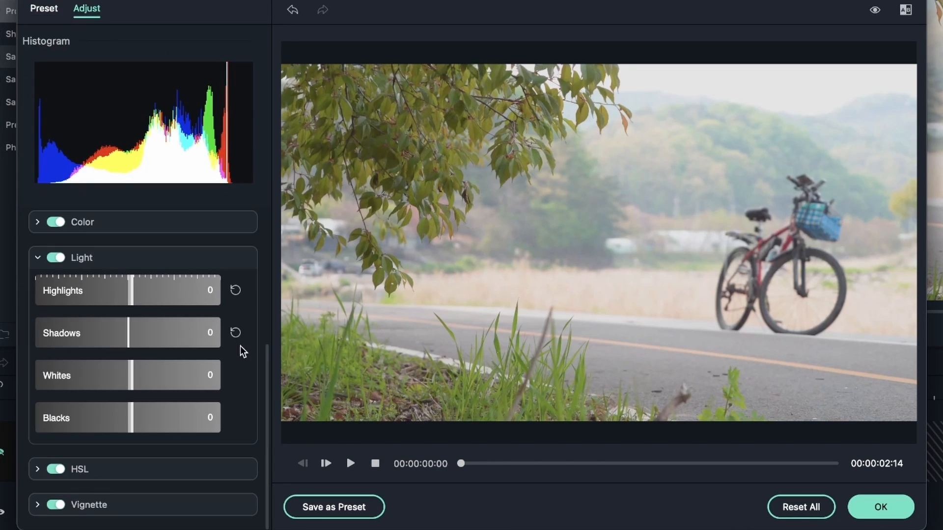
{"action": "scroll", "coordinate": [92, 286], "scroll_direction": "up", "scroll_amount": 5}
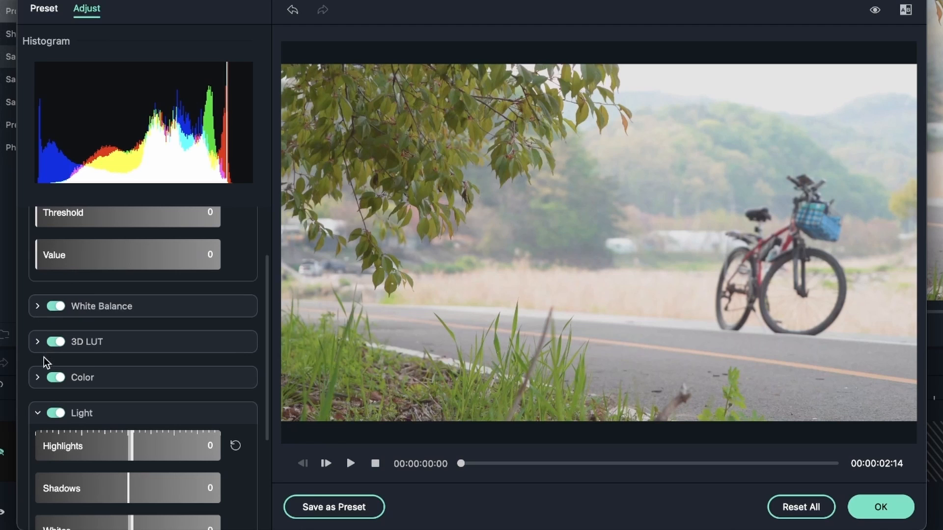
{"action": "left_click", "coordinate": [40, 379]}
{"action": "scroll", "coordinate": [85, 380], "scroll_direction": "down", "scroll_amount": 1}
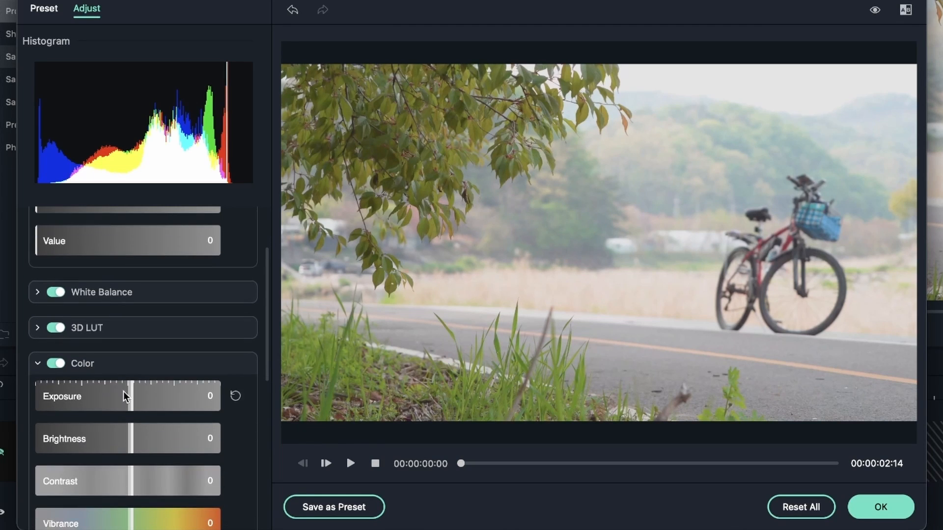
Step: Try a brightness of 13 on the bicycle clip, compare it with the original image and reset the brightness
{"action": "left_click_drag", "start_coordinate": [136, 441], "coordinate": [140, 439]}
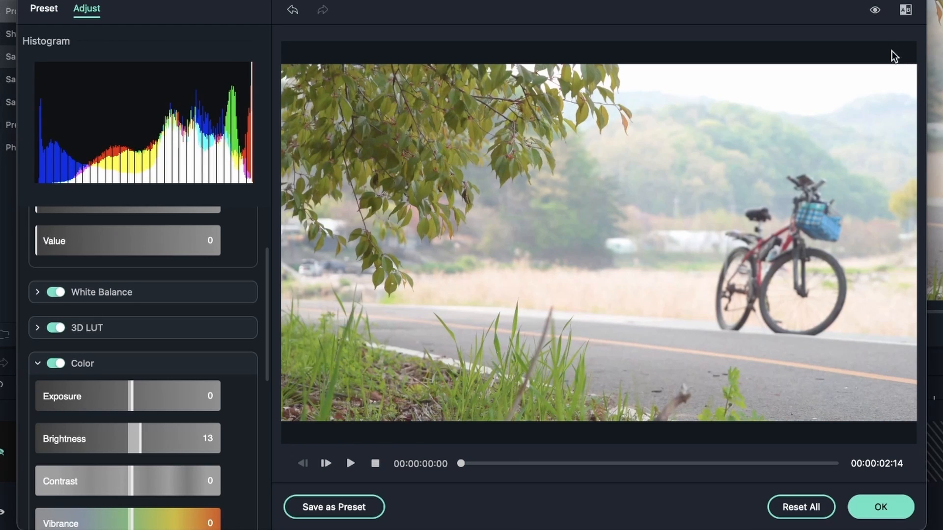
{"action": "left_click", "coordinate": [875, 12]}
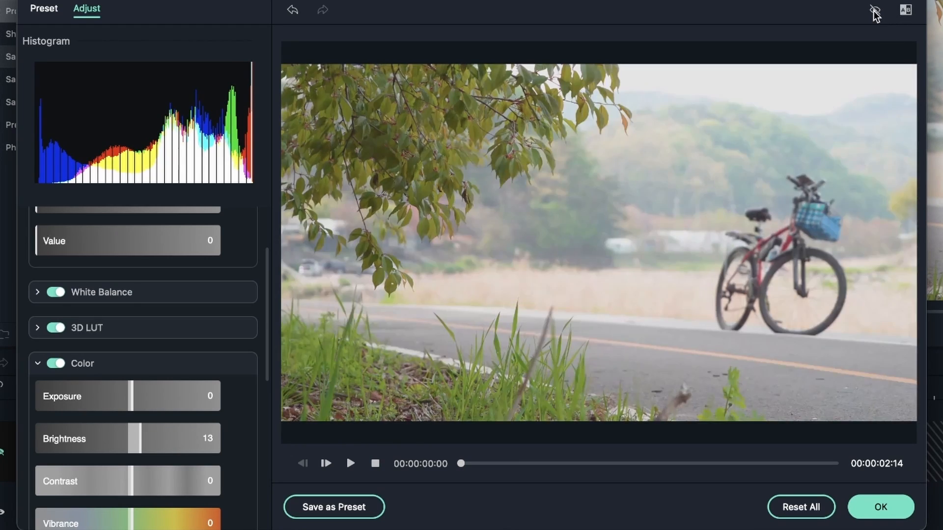
{"action": "left_click", "coordinate": [875, 10]}
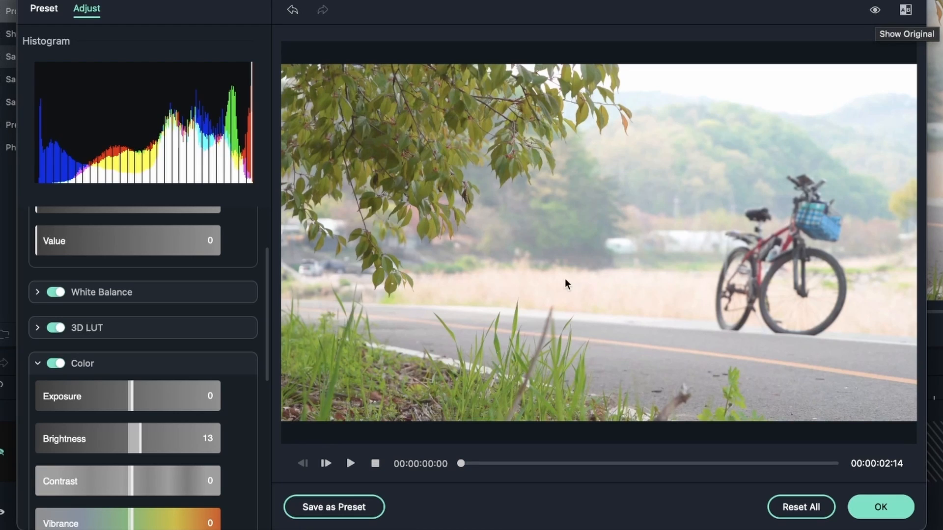
{"action": "left_click", "coordinate": [237, 437]}
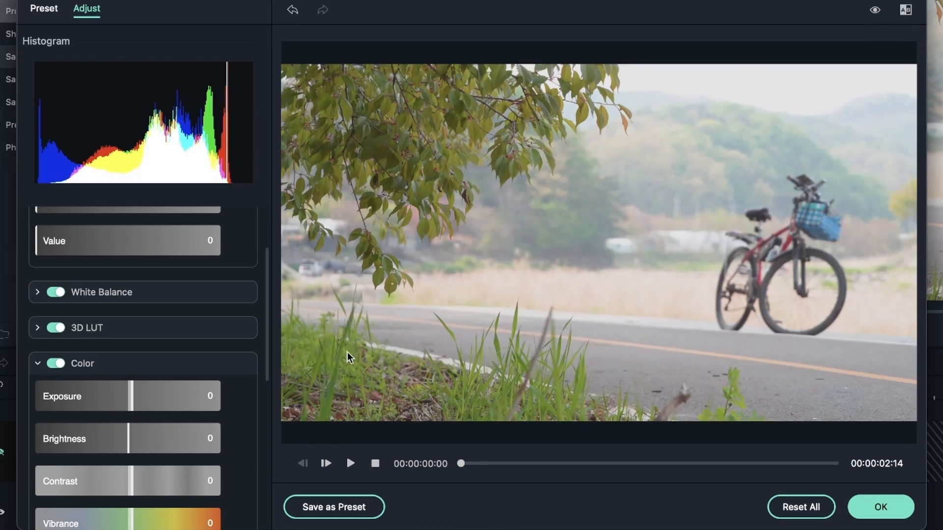
Step: Try a brightness of -18 on the bicycle clip, then raise the brightness to 18
{"action": "left_click_drag", "start_coordinate": [130, 436], "coordinate": [110, 436]}
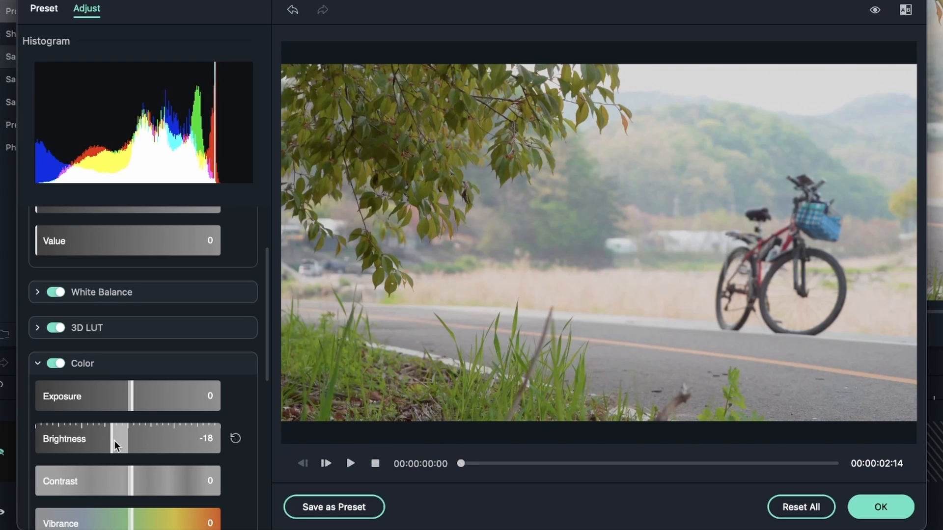
{"action": "left_click_drag", "start_coordinate": [113, 440], "coordinate": [145, 450]}
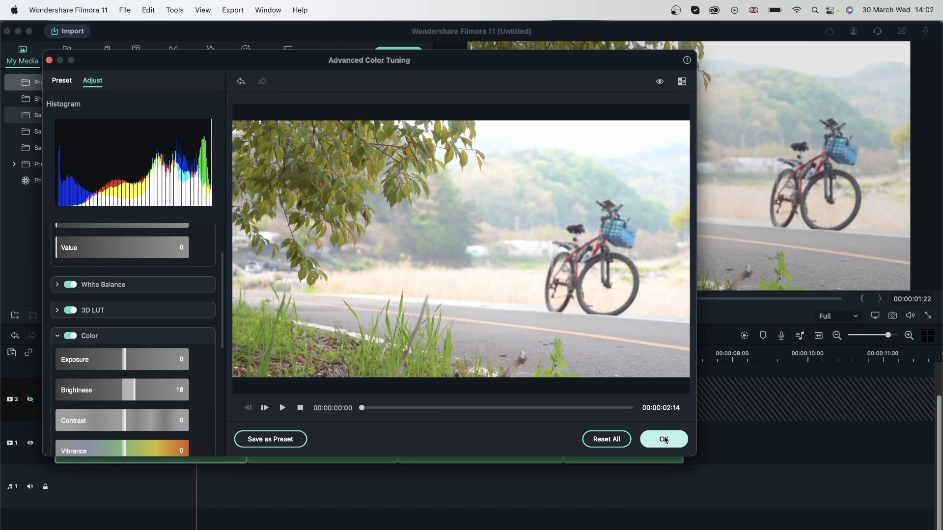
Step: Apply the brightness adjustment, reopen Advanced Color Tuning for the bicycle clip on track 1 and move its window clear of the preview
{"action": "left_click", "coordinate": [880, 506]}
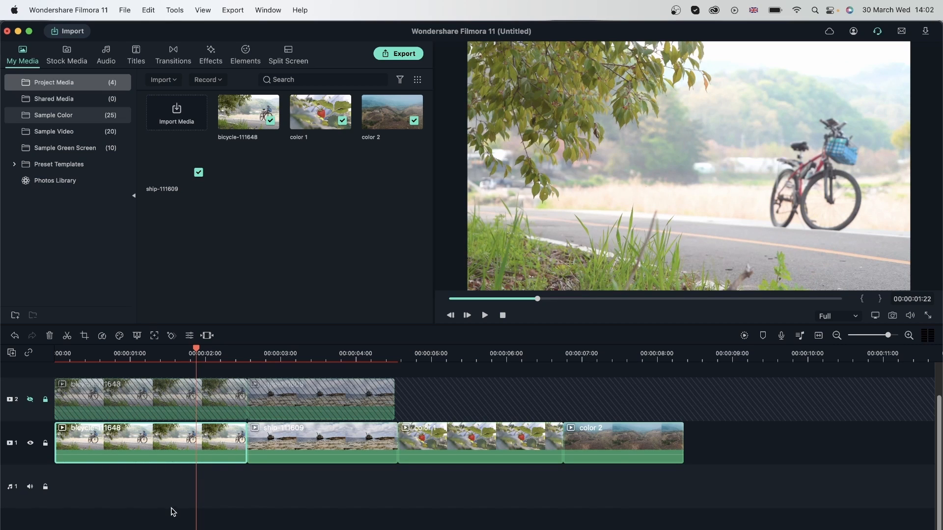
{"action": "left_click", "coordinate": [118, 338]}
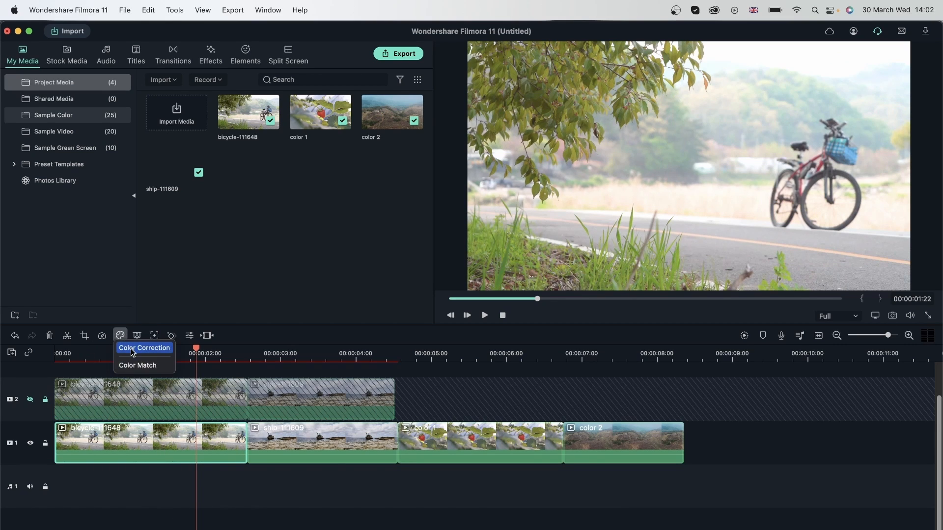
{"action": "left_click", "coordinate": [130, 349]}
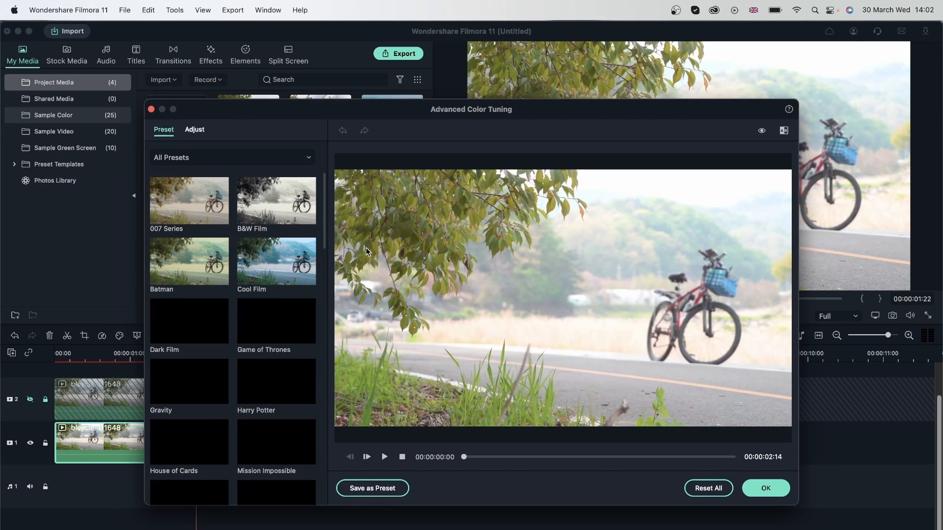
{"action": "left_click_drag", "start_coordinate": [349, 110], "coordinate": [287, 61]}
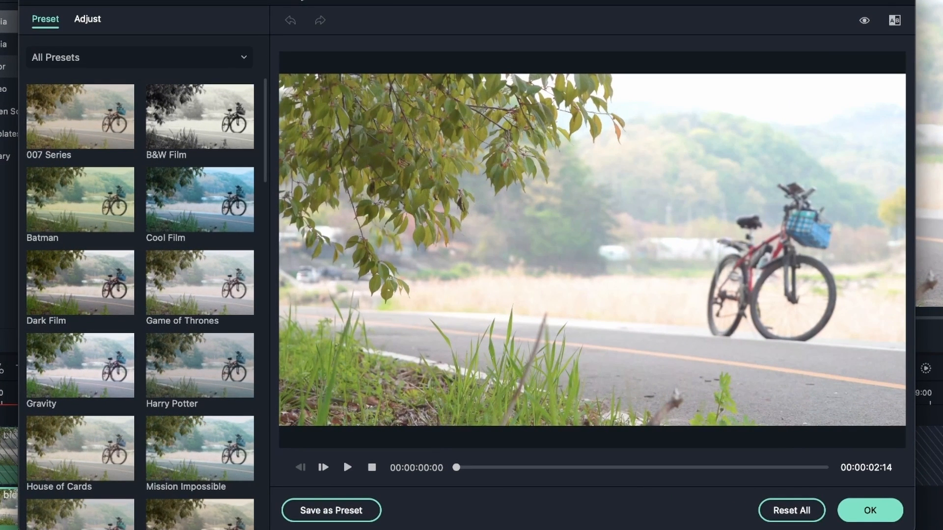
Step: Show the bicycle clip's manual adjustment settings, collapse Color Enhancement and expand White Balance
{"action": "left_click", "coordinate": [86, 20]}
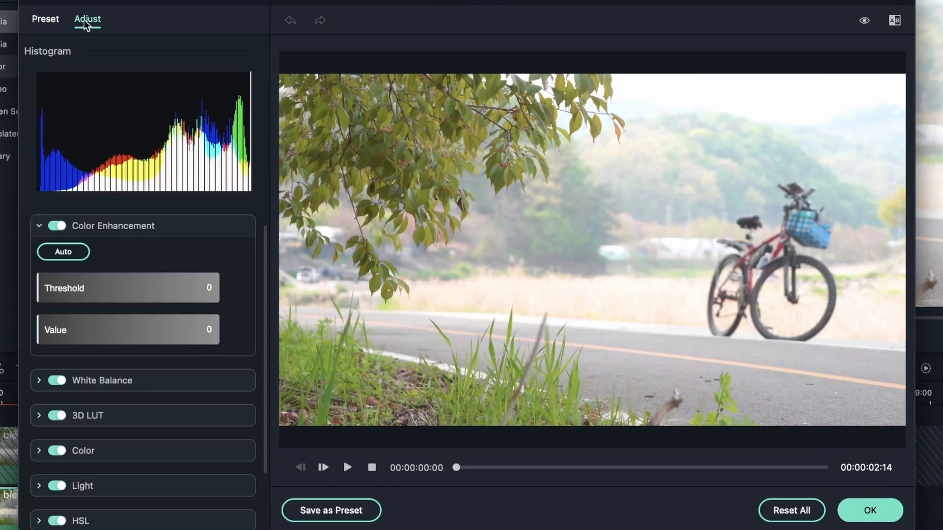
{"action": "left_click", "coordinate": [40, 224]}
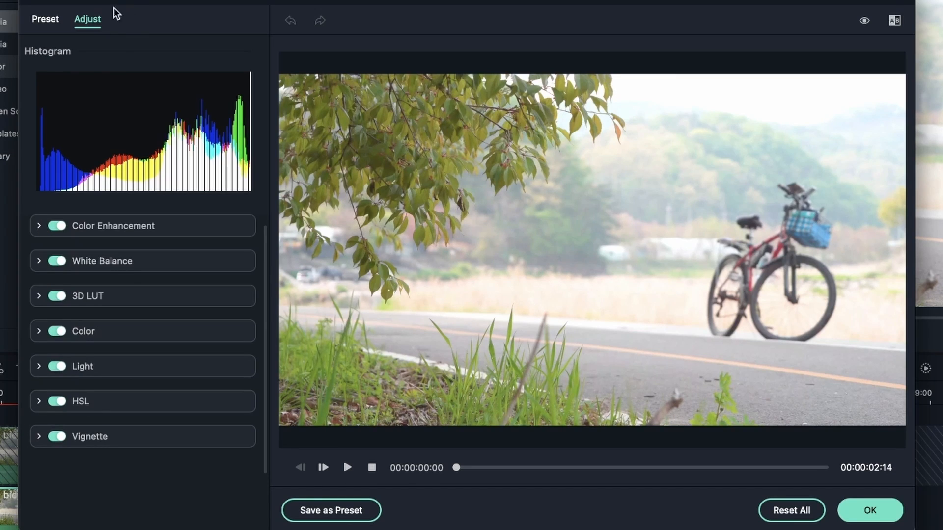
{"action": "left_click", "coordinate": [39, 260]}
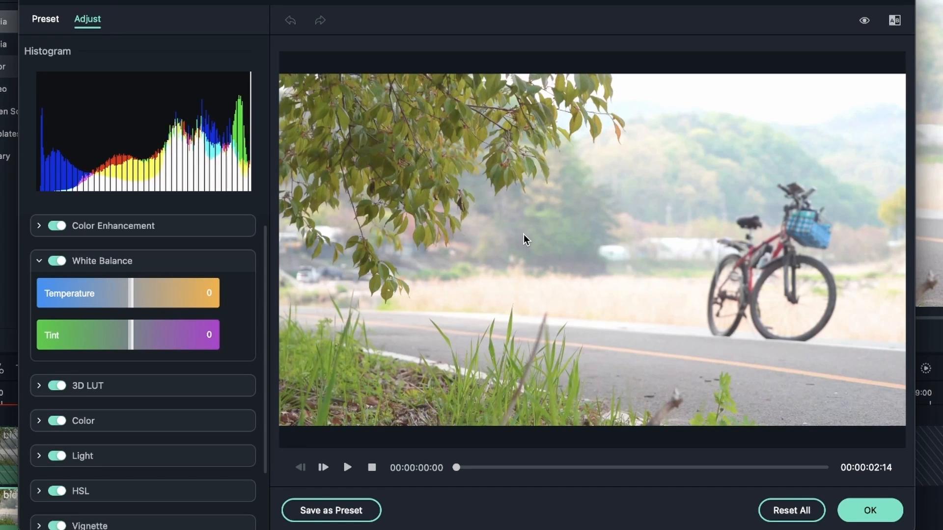
Step: Try white balance temperatures of 11, 7 and -25 on the bicycle clip
{"action": "left_click_drag", "start_coordinate": [134, 297], "coordinate": [139, 298]}
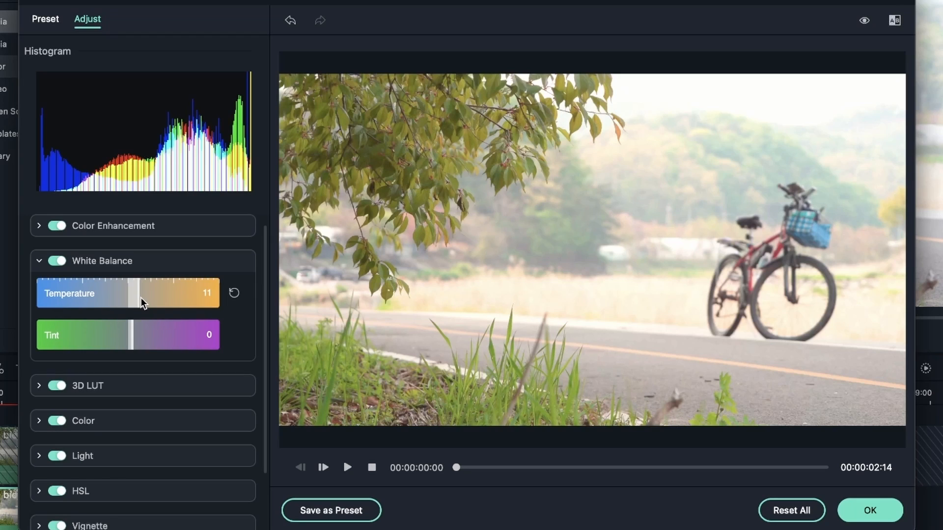
{"action": "left_click_drag", "start_coordinate": [141, 297], "coordinate": [134, 297]}
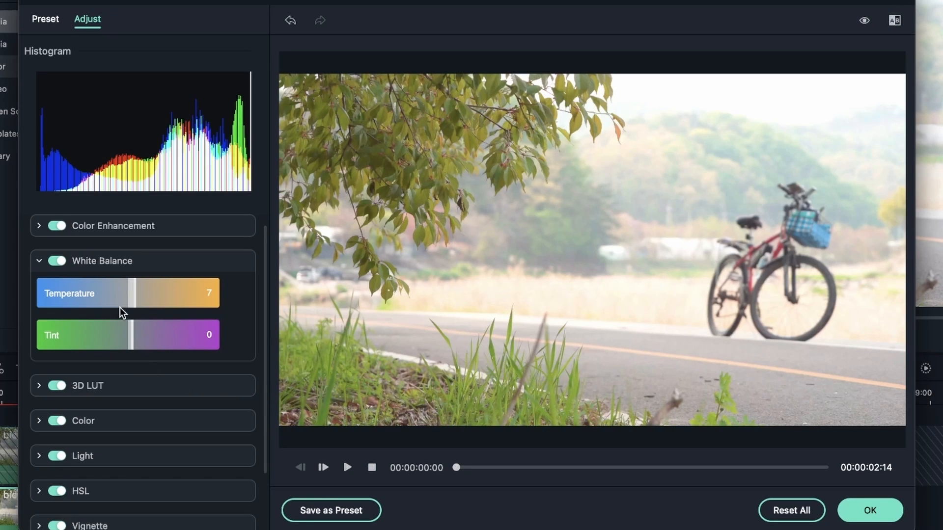
{"action": "left_click_drag", "start_coordinate": [131, 289], "coordinate": [104, 293]}
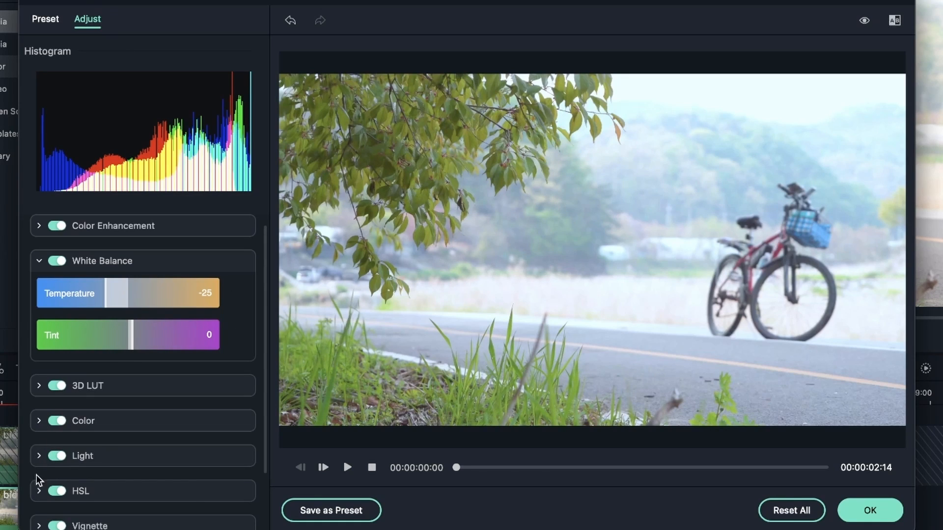
Step: Expand the Light and Color groups and switch the Color adjustments off to view the bicycle clip without them
{"action": "left_click", "coordinate": [39, 457]}
{"action": "scroll", "coordinate": [128, 425], "scroll_direction": "down", "scroll_amount": 5}
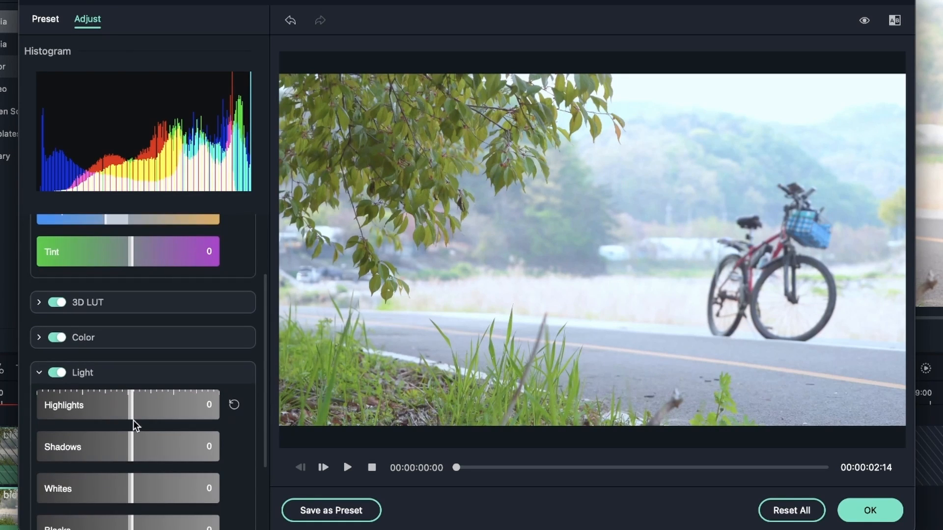
{"action": "scroll", "coordinate": [113, 423], "scroll_direction": "up", "scroll_amount": 2}
{"action": "left_click", "coordinate": [39, 356]}
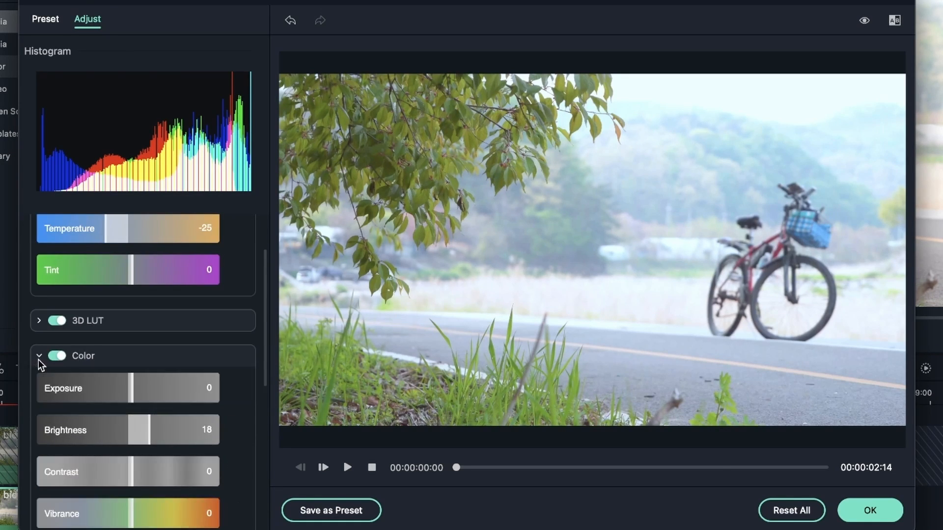
{"action": "left_click", "coordinate": [60, 355]}
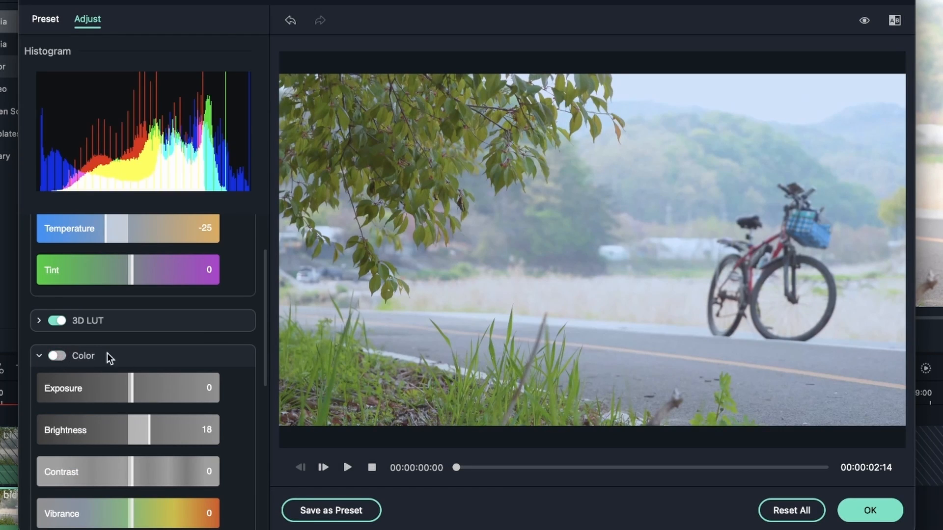
Step: Set the bicycle clip's white balance temperature to 14, switch its Color adjustments back on and apply the tuning
{"action": "scroll", "coordinate": [198, 331], "scroll_direction": "up", "scroll_amount": 2}
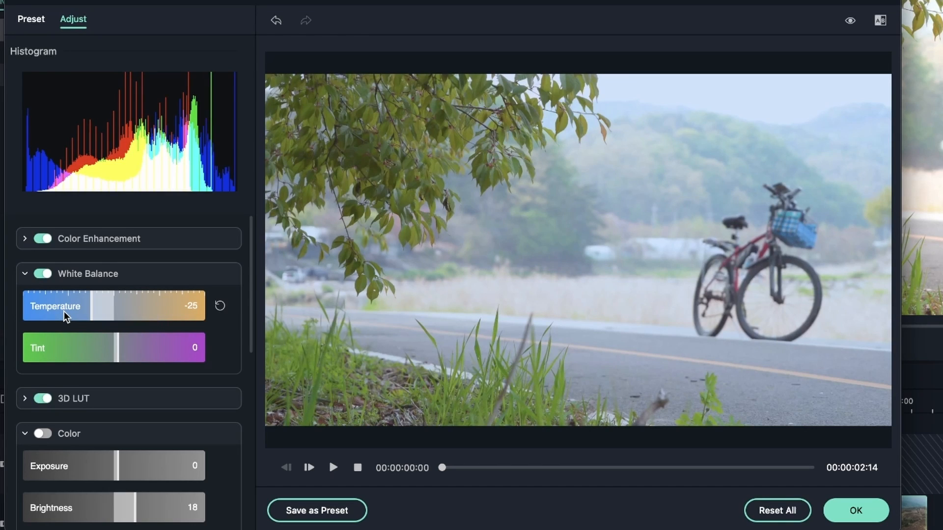
{"action": "left_click_drag", "start_coordinate": [96, 308], "coordinate": [128, 316]}
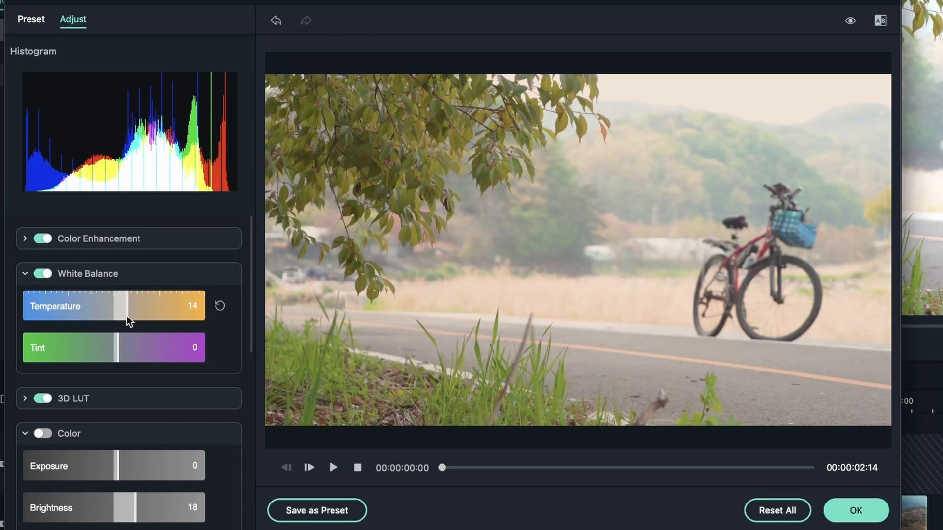
{"action": "left_click", "coordinate": [43, 437]}
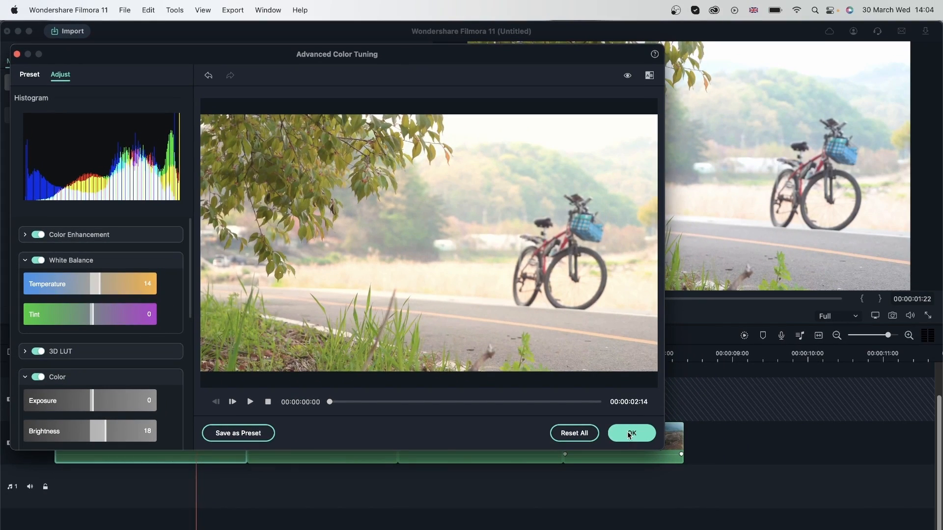
{"action": "left_click", "coordinate": [856, 511]}
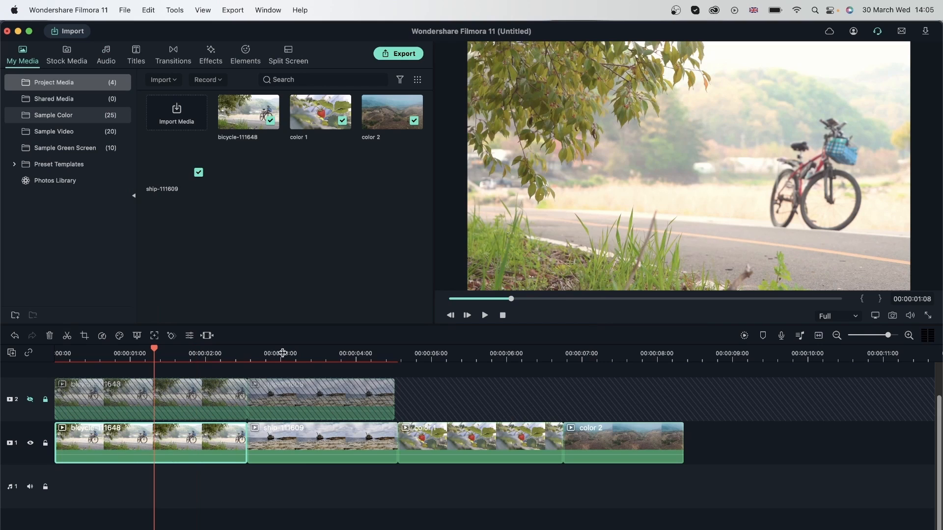
Step: Compare the look of the ship clip with the hillside clip in the preview
{"action": "left_click", "coordinate": [288, 351]}
{"action": "left_click", "coordinate": [350, 352]}
{"action": "left_click", "coordinate": [311, 354]}
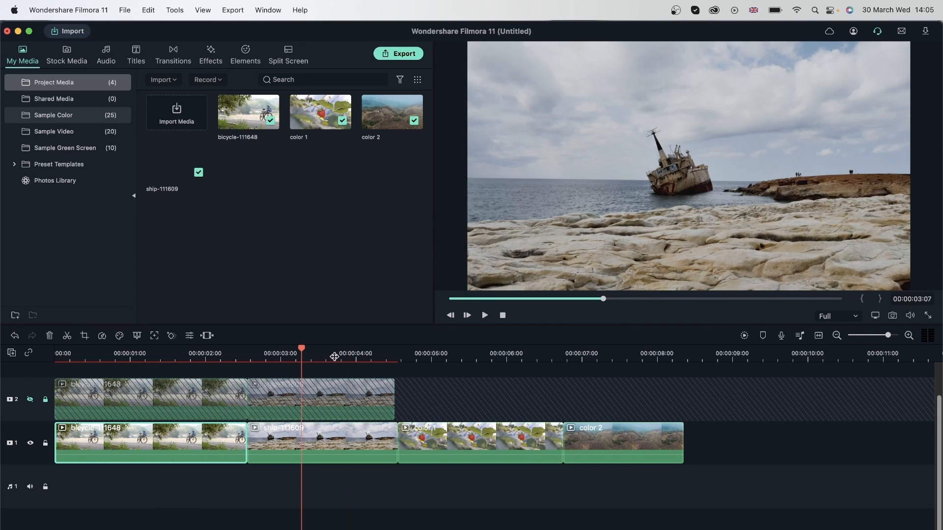
{"action": "left_click", "coordinate": [624, 353]}
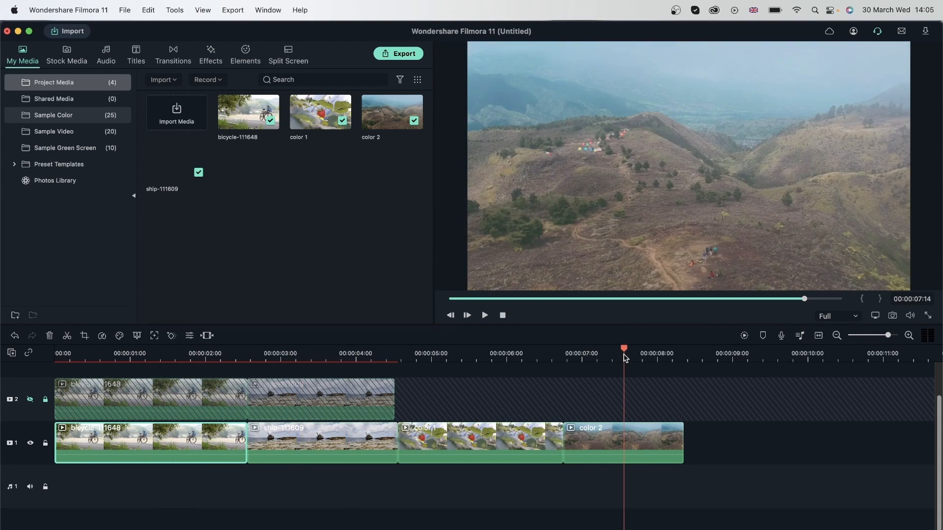
{"action": "left_click", "coordinate": [307, 357]}
Step: Open the color correction settings for the ship clip on track 1
{"action": "left_click", "coordinate": [331, 442]}
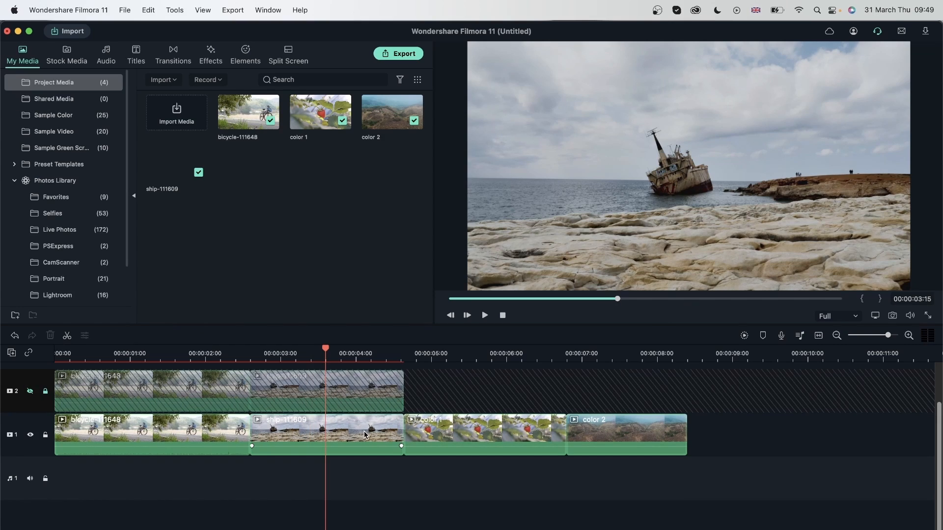
{"action": "left_click", "coordinate": [364, 435]}
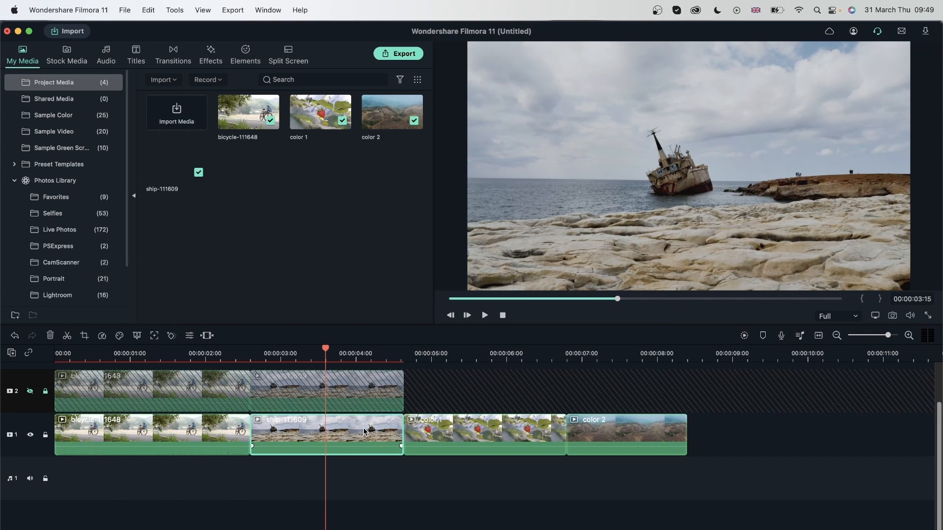
{"action": "left_click", "coordinate": [120, 336]}
{"action": "left_click", "coordinate": [137, 350]}
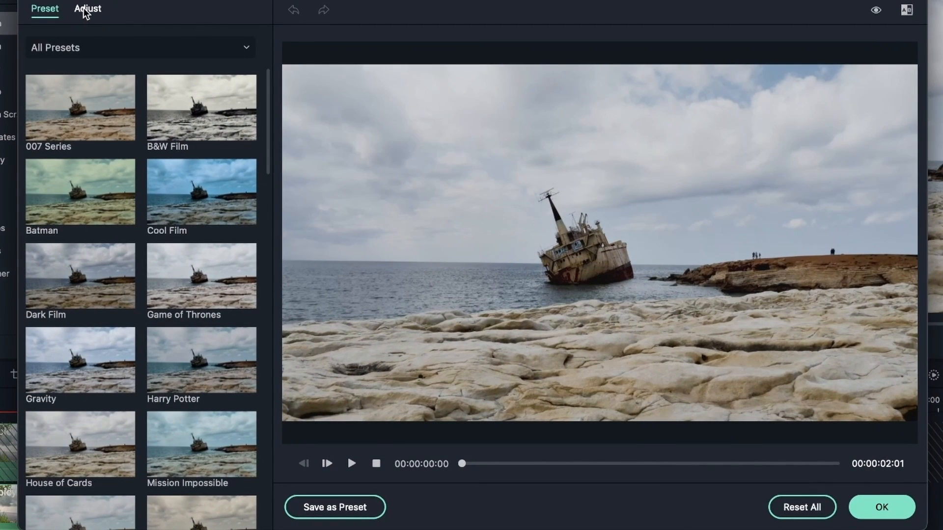
Step: Show the ship clip's manual adjustment settings and expand the Color group
{"action": "left_click", "coordinate": [85, 12]}
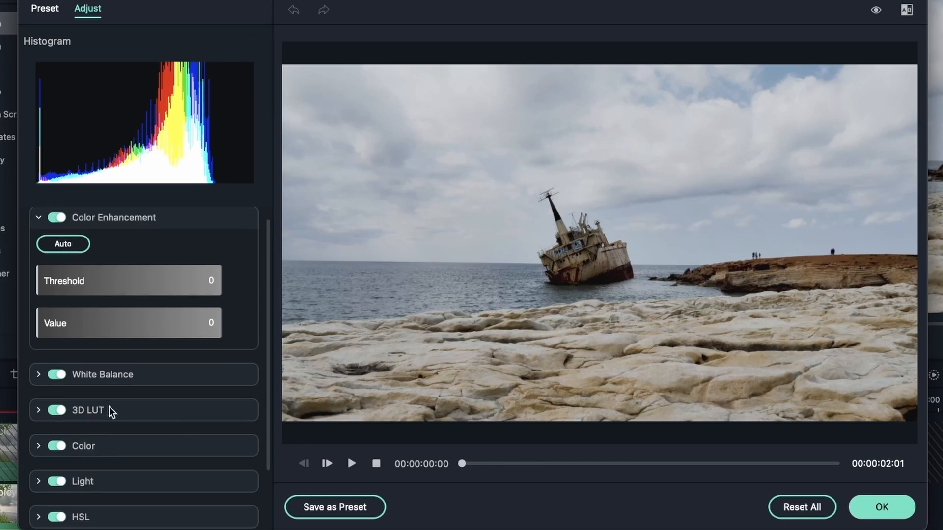
{"action": "scroll", "coordinate": [108, 407], "scroll_direction": "down", "scroll_amount": 3}
{"action": "left_click", "coordinate": [39, 371]}
{"action": "scroll", "coordinate": [162, 408], "scroll_direction": "down", "scroll_amount": 2}
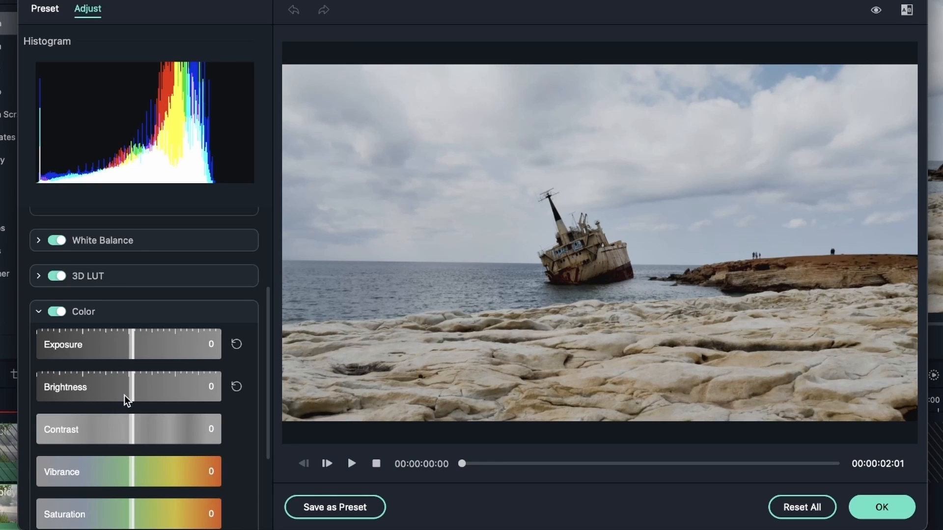
Step: Try brightness values of 19 and -100 on the ship clip and reset the brightness
{"action": "left_click_drag", "start_coordinate": [131, 393], "coordinate": [146, 393]}
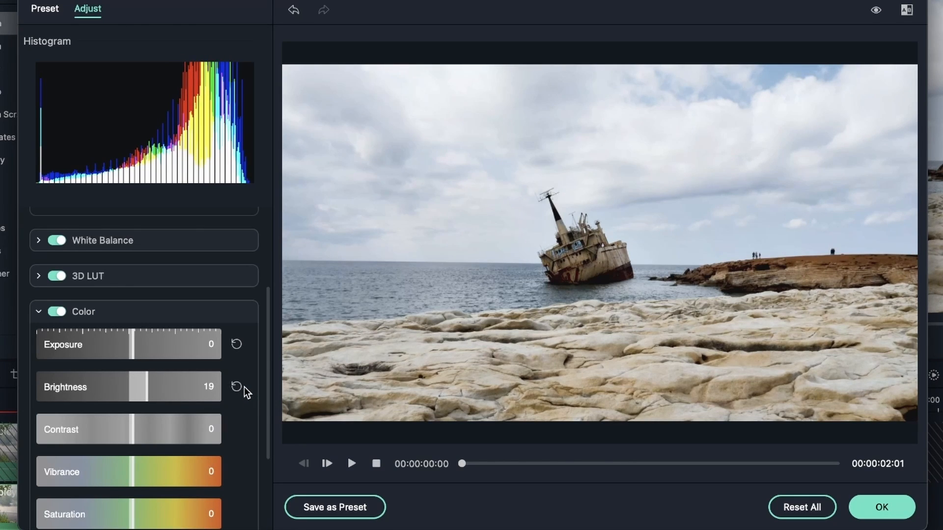
{"action": "left_click_drag", "start_coordinate": [146, 387], "coordinate": [17, 401]}
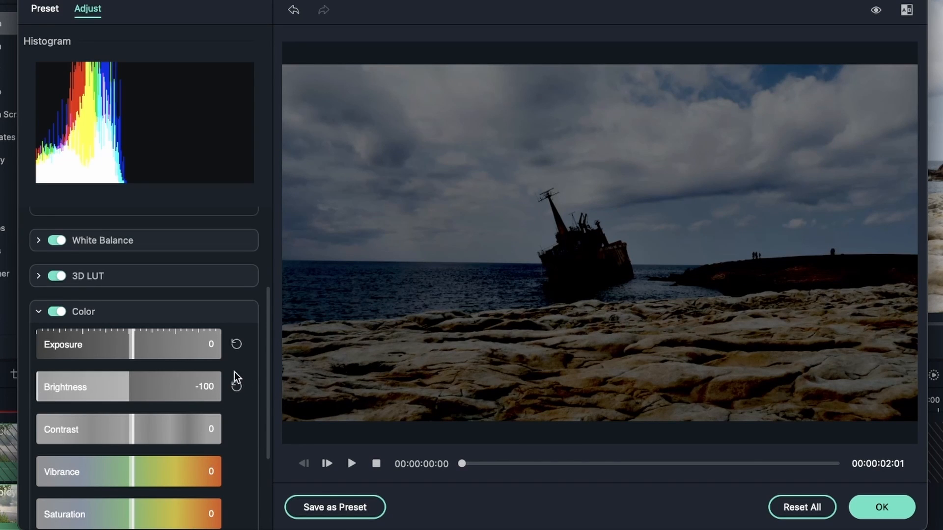
{"action": "left_click", "coordinate": [240, 387]}
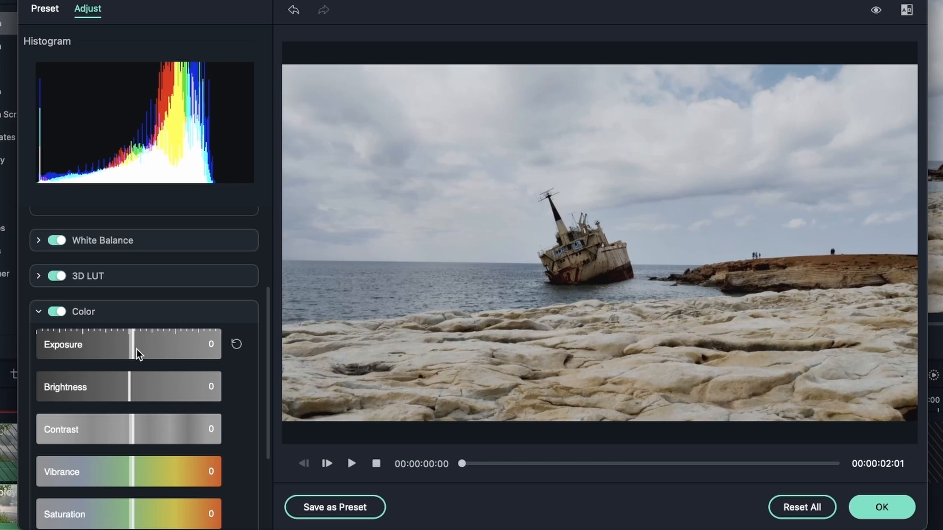
Step: Try an exposure of 100 and brightness values of 100 and 60 on the ship clip, resetting each setting
{"action": "left_click_drag", "start_coordinate": [136, 349], "coordinate": [233, 349]}
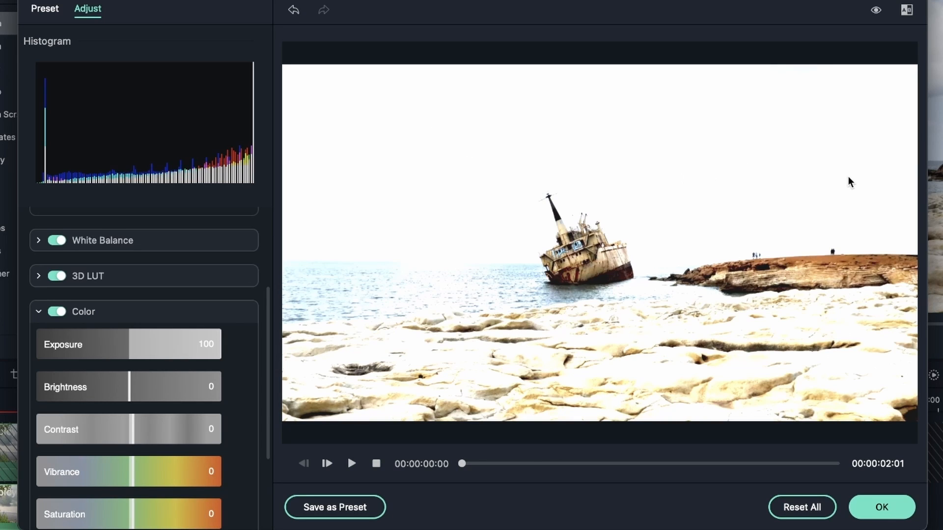
{"action": "left_click", "coordinate": [236, 344]}
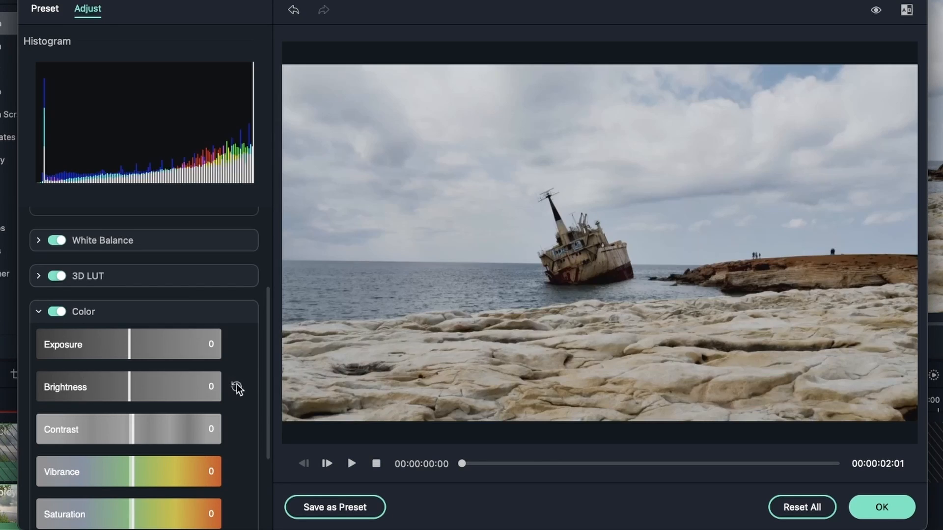
{"action": "left_click_drag", "start_coordinate": [169, 386], "coordinate": [235, 385]}
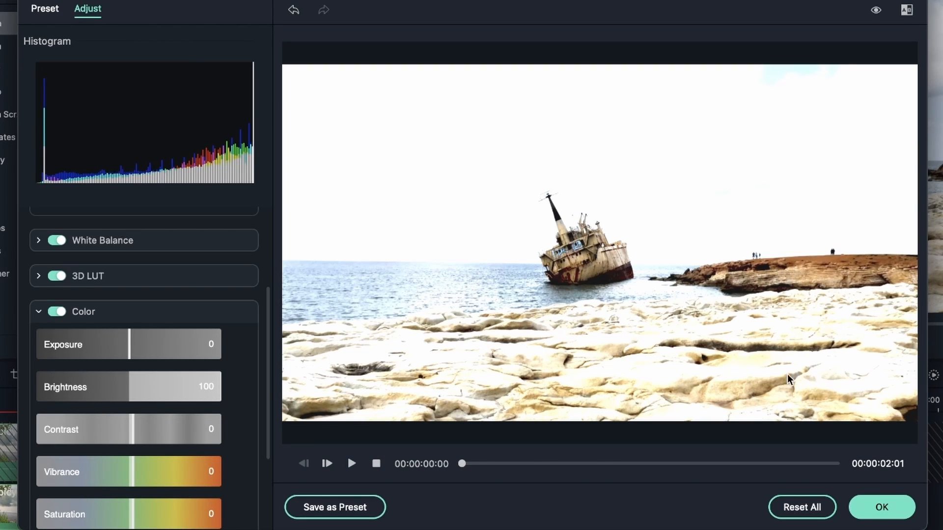
{"action": "left_click_drag", "start_coordinate": [155, 391], "coordinate": [184, 394]}
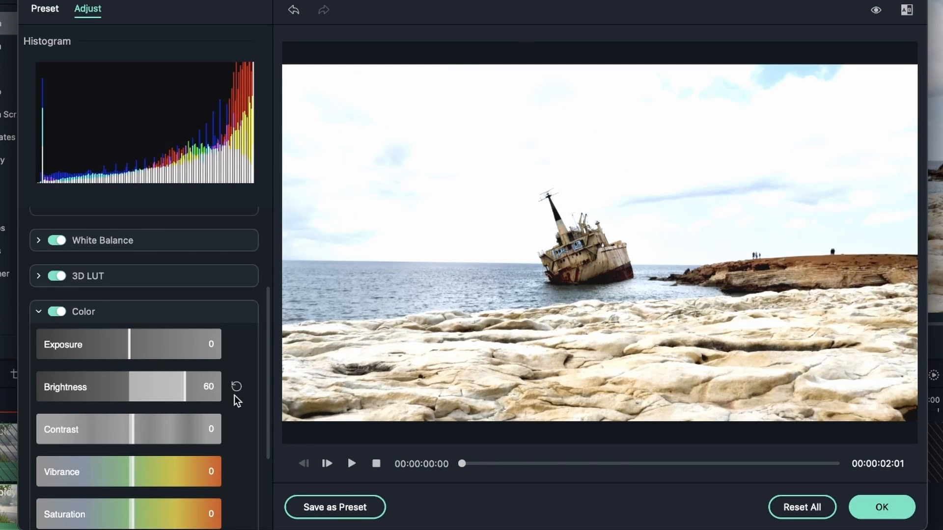
{"action": "left_click", "coordinate": [237, 388]}
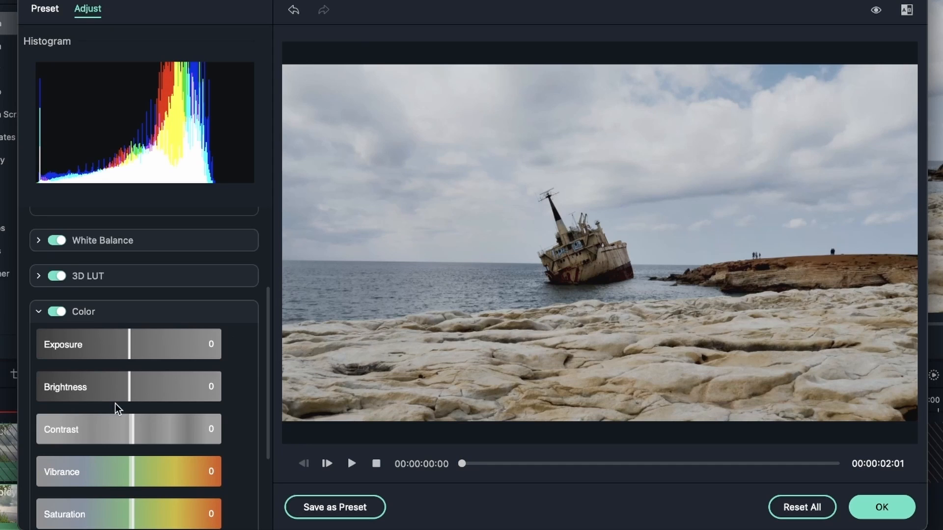
Step: Try a brightness of 30 on the ship clip and compare it with the original in Side by Side View, then disable the comparison
{"action": "left_click_drag", "start_coordinate": [128, 394], "coordinate": [156, 393]}
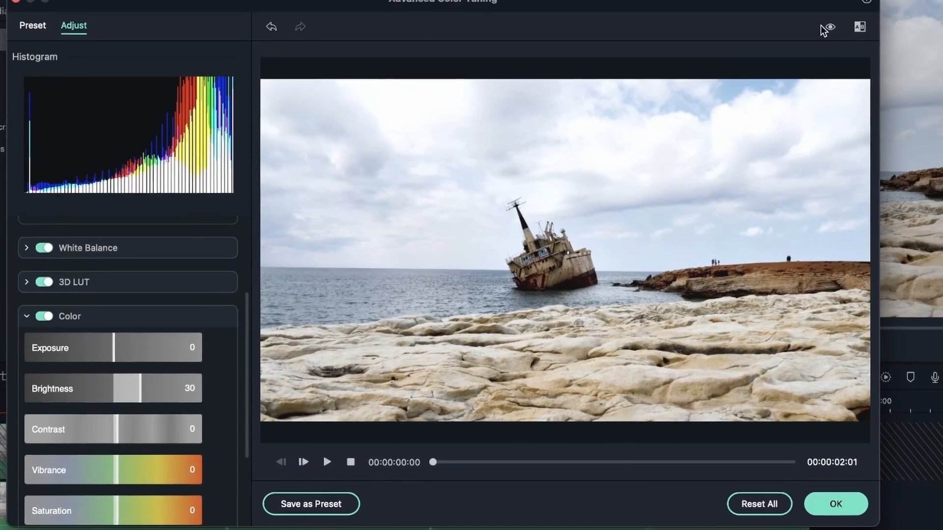
{"action": "left_click", "coordinate": [906, 9]}
{"action": "left_click", "coordinate": [873, 98]}
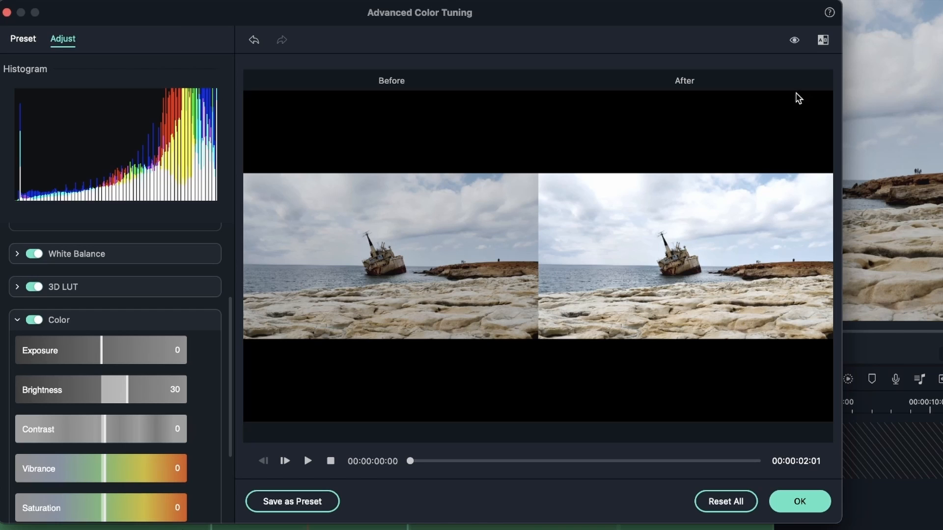
{"action": "left_click", "coordinate": [822, 42]}
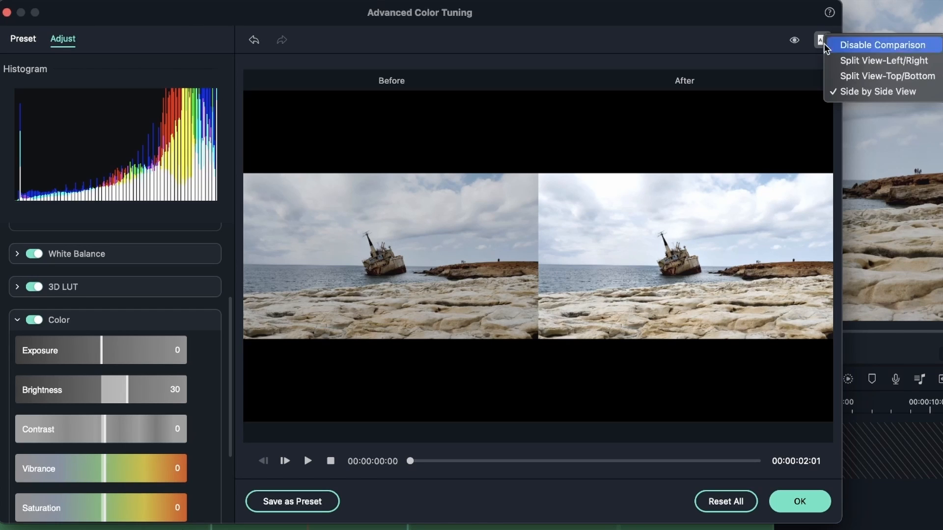
{"action": "left_click", "coordinate": [857, 44]}
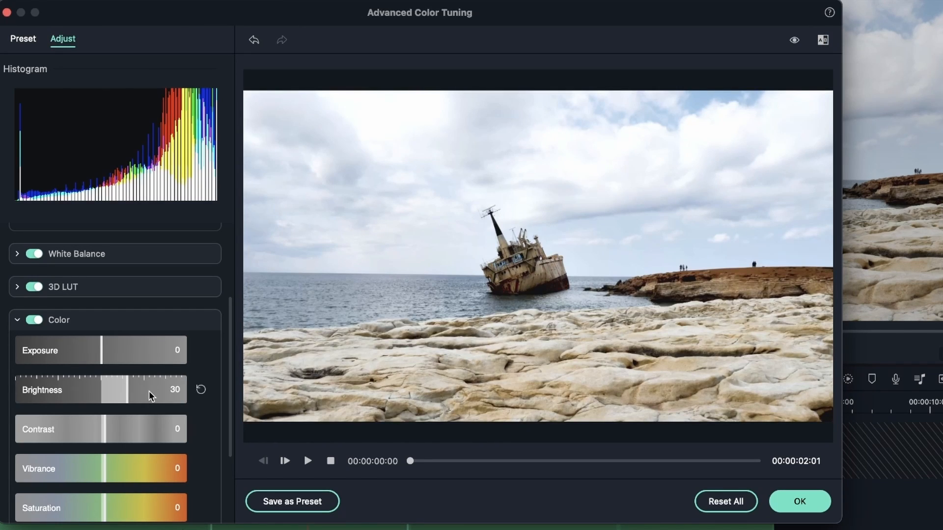
Step: Try a brightness of 60 on the ship clip, then lower it to about 25
{"action": "left_click_drag", "start_coordinate": [137, 392], "coordinate": [155, 393]}
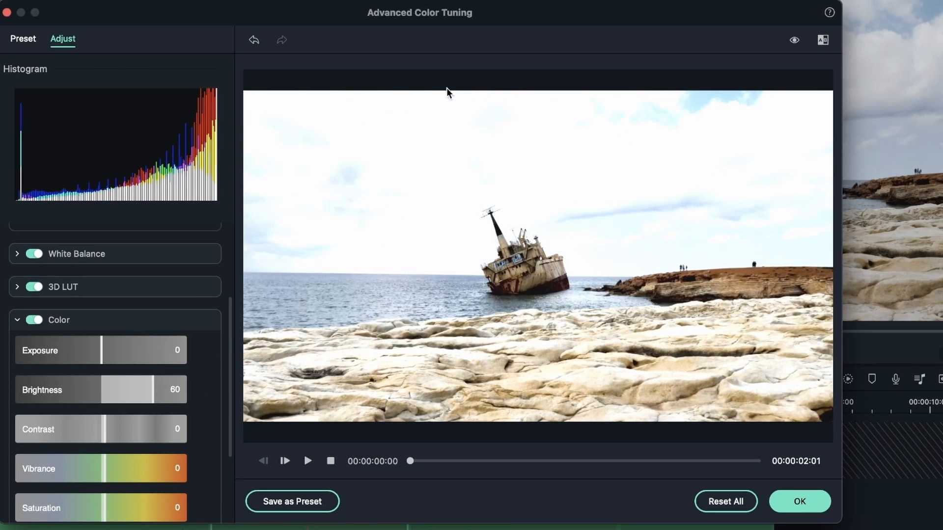
{"action": "left_click_drag", "start_coordinate": [157, 394], "coordinate": [125, 396]}
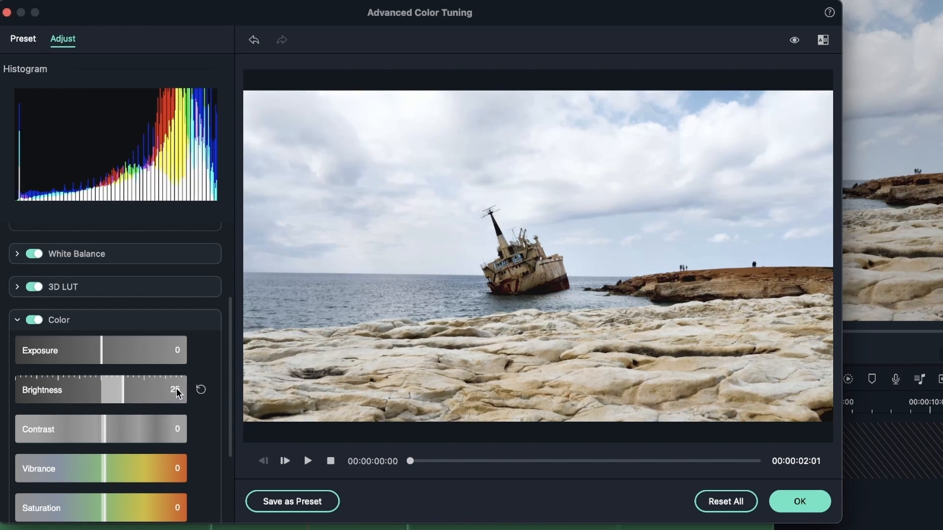
Step: Try color presets on the ship clip, including Cool Film, Dark Film, Harry Potter and Mission Impossible
{"action": "left_click", "coordinate": [23, 39]}
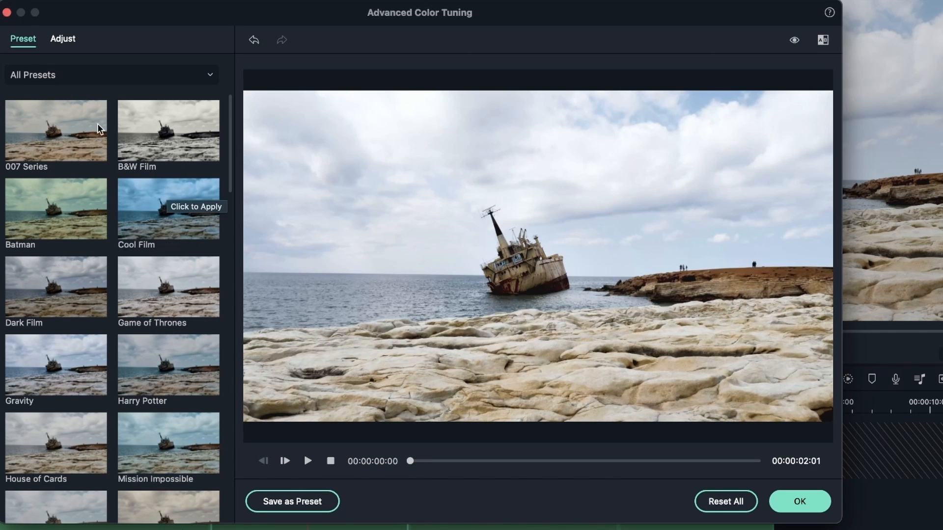
{"action": "left_click", "coordinate": [178, 217]}
{"action": "left_click", "coordinate": [57, 300]}
{"action": "left_click", "coordinate": [147, 248]}
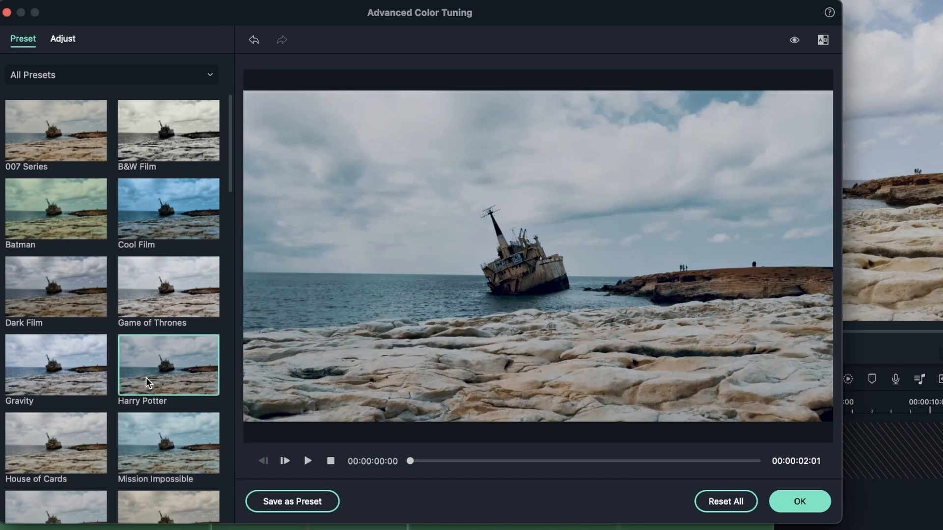
{"action": "scroll", "coordinate": [83, 371], "scroll_direction": "down", "scroll_amount": 1}
{"action": "left_click", "coordinate": [79, 369]}
{"action": "left_click", "coordinate": [163, 432]}
{"action": "scroll", "coordinate": [159, 433], "scroll_direction": "down", "scroll_amount": 3}
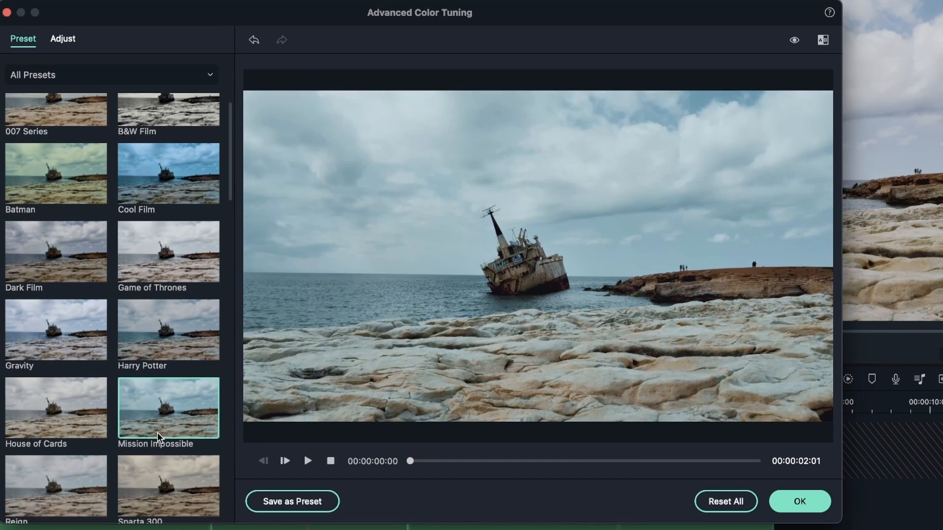
{"action": "scroll", "coordinate": [156, 422], "scroll_direction": "down", "scroll_amount": 2}
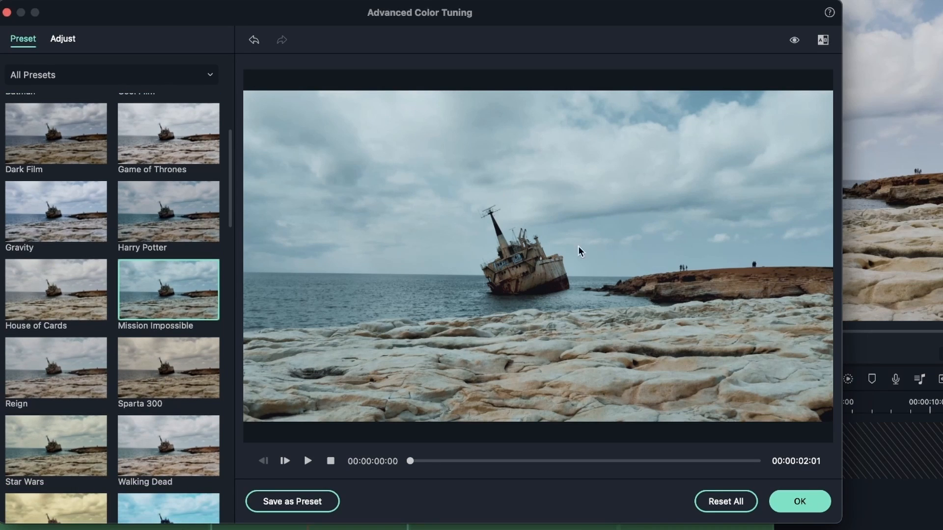
Step: Try the Reign preset, then apply the Gravity preset to the ship clip and confirm the color tuning
{"action": "left_click", "coordinate": [74, 364]}
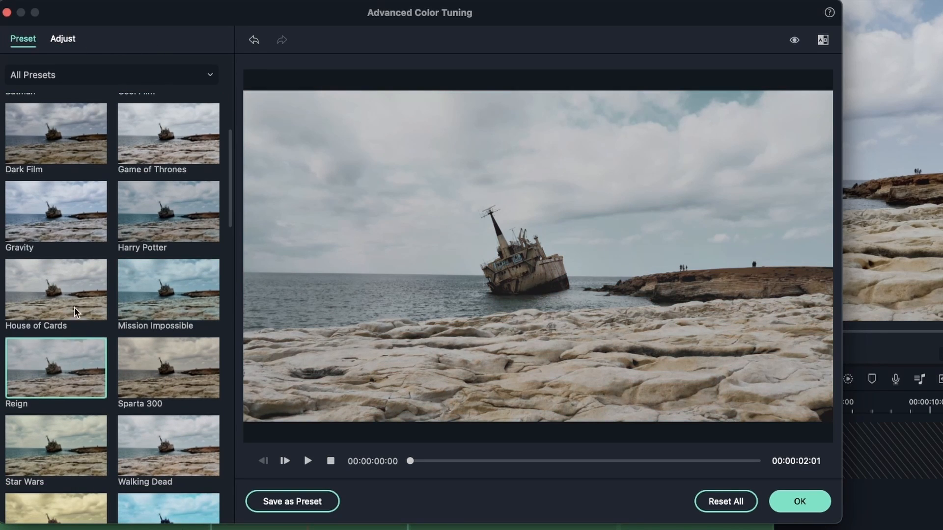
{"action": "left_click", "coordinate": [86, 237]}
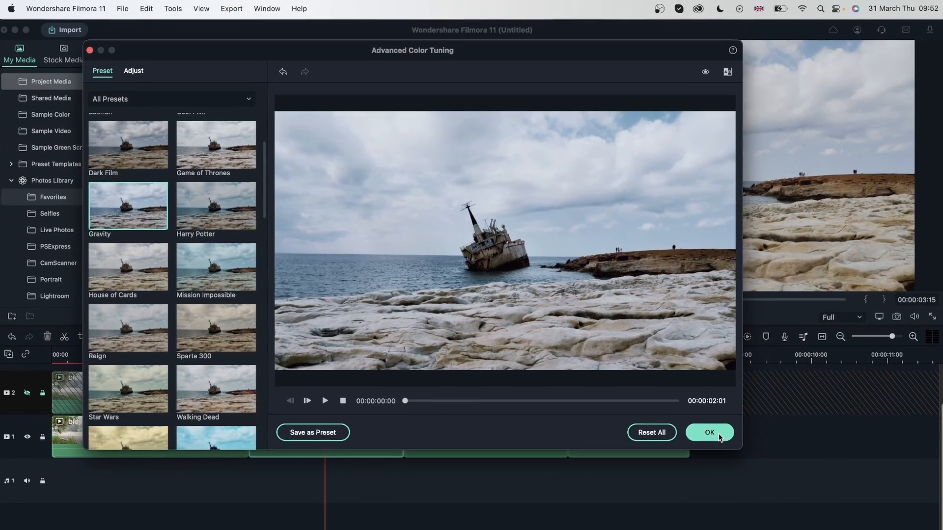
{"action": "left_click", "coordinate": [799, 501]}
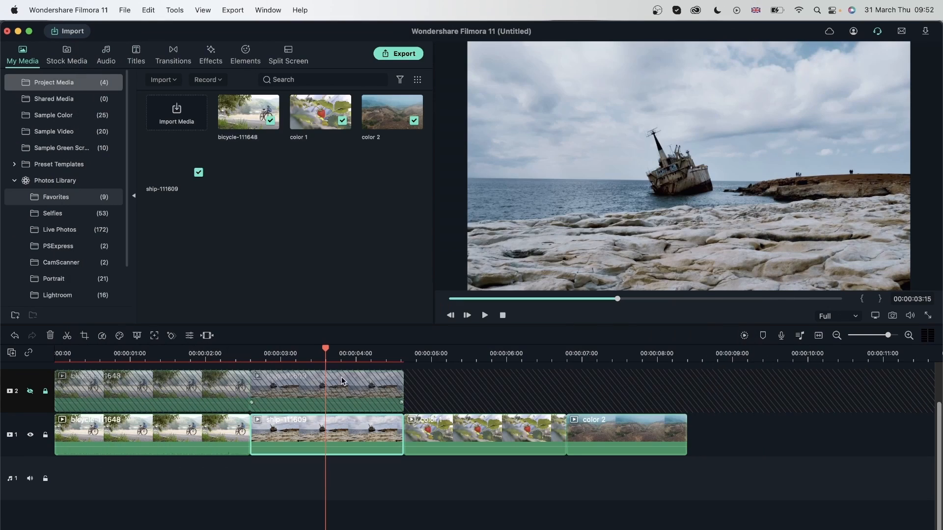
Step: Compare the graded ship clip with the original by toggling track 2's visibility at 00:00:03:09
{"action": "left_click_drag", "start_coordinate": [328, 351], "coordinate": [307, 351]}
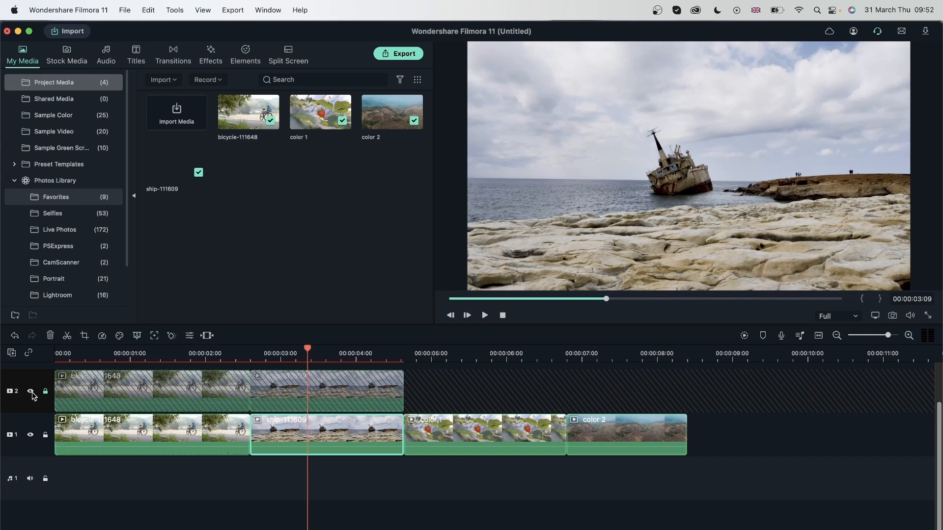
{"action": "left_click", "coordinate": [32, 392]}
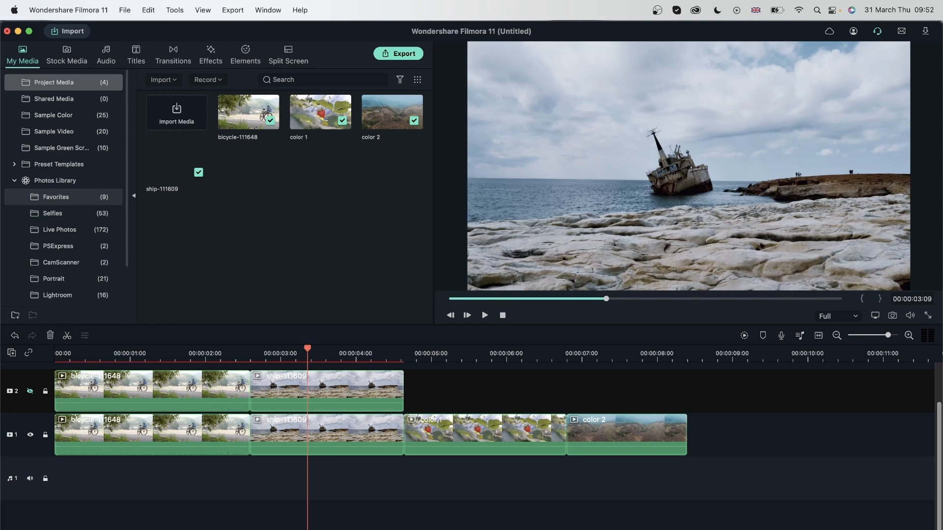
Step: Select all clips on tracks 1 and 2 and delete them from the timeline
{"action": "left_click_drag", "start_coordinate": [785, 495], "coordinate": [46, 391]}
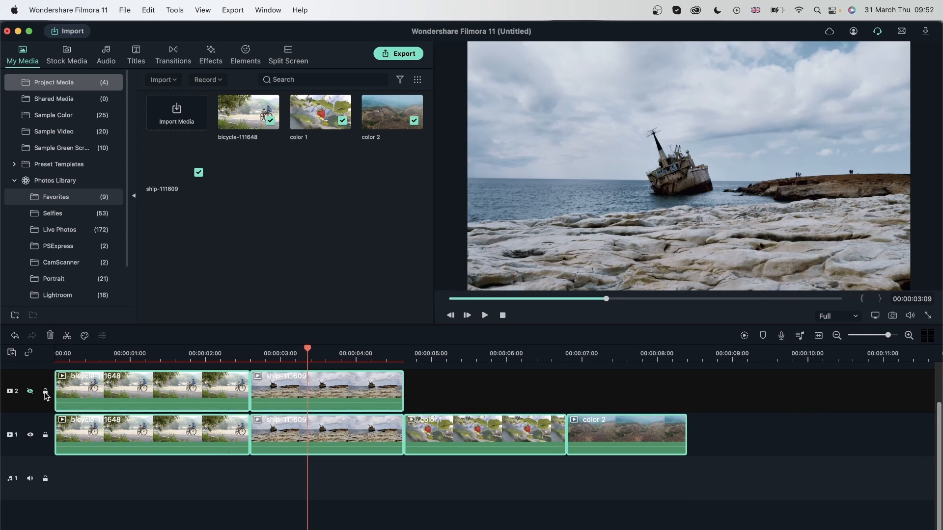
{"action": "left_click", "coordinate": [51, 337]}
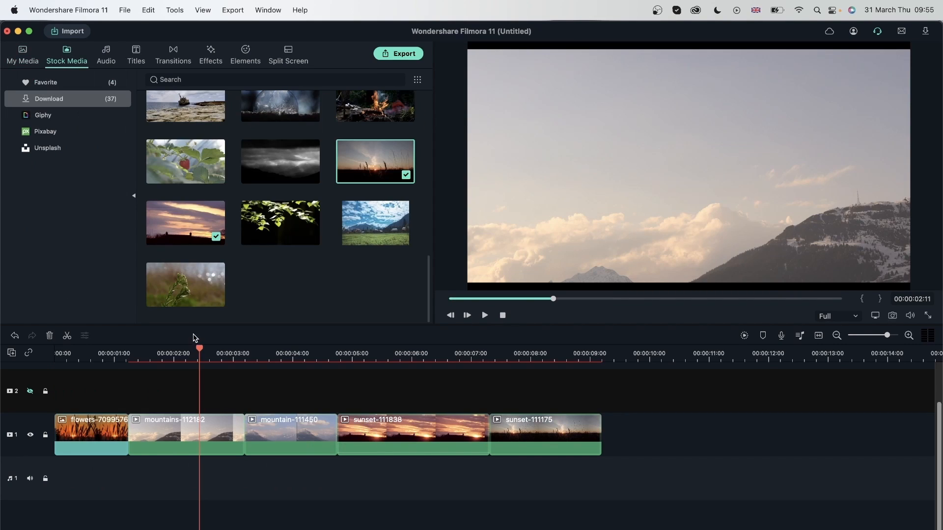
Step: Preview the mountain and sunset clips on track 1 and delete the sunset-111838 clip
{"action": "left_click", "coordinate": [292, 351]}
{"action": "left_click", "coordinate": [419, 358]}
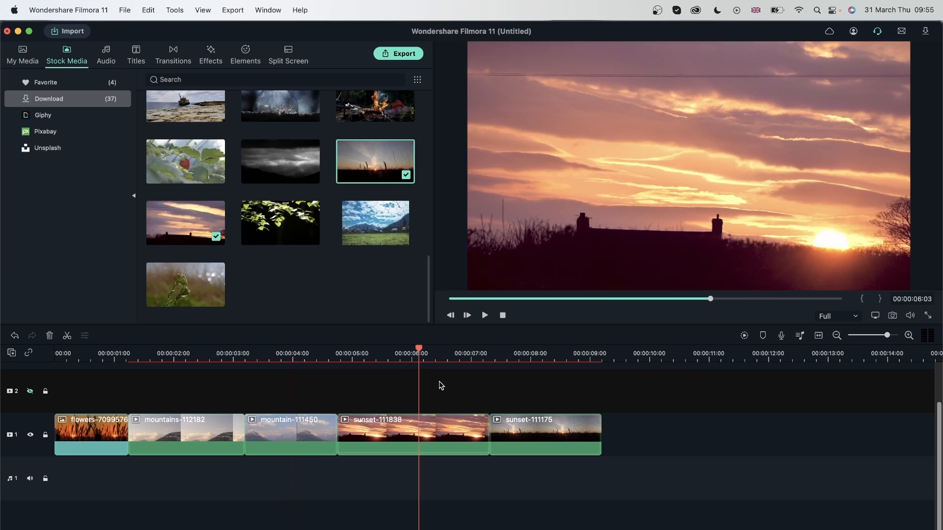
{"action": "left_click", "coordinate": [451, 446]}
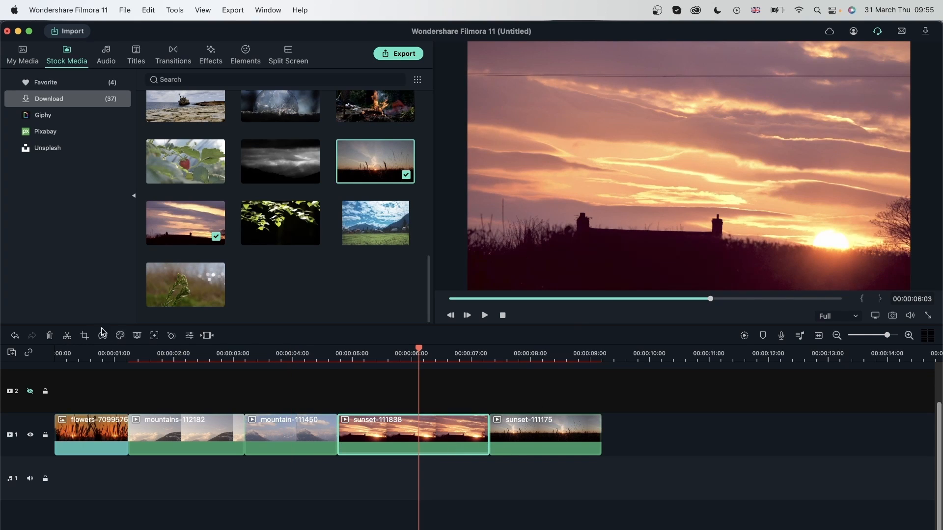
{"action": "key", "text": "Delete"}
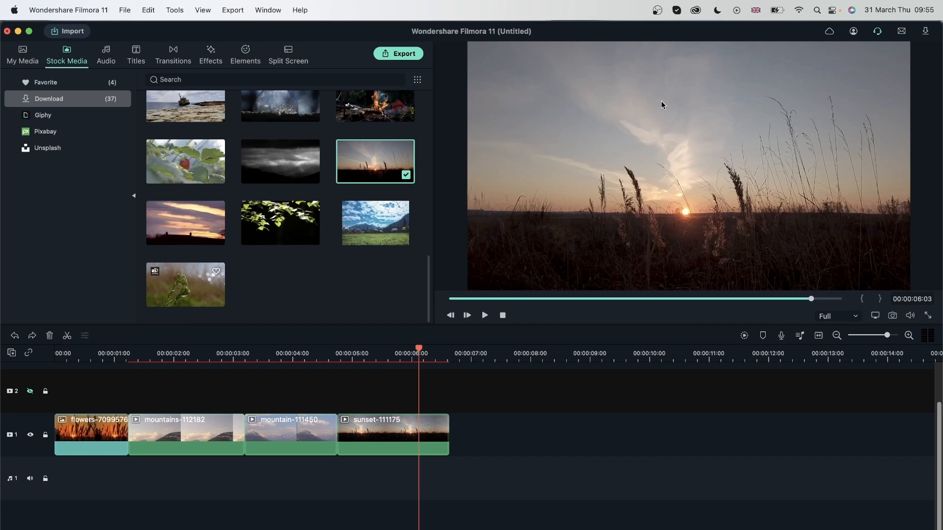
Step: With the playhead on the flowers image, select the mountains-112182, mountain-111450 and sunset-111175 clips and open Color Match for them
{"action": "left_click", "coordinate": [83, 355]}
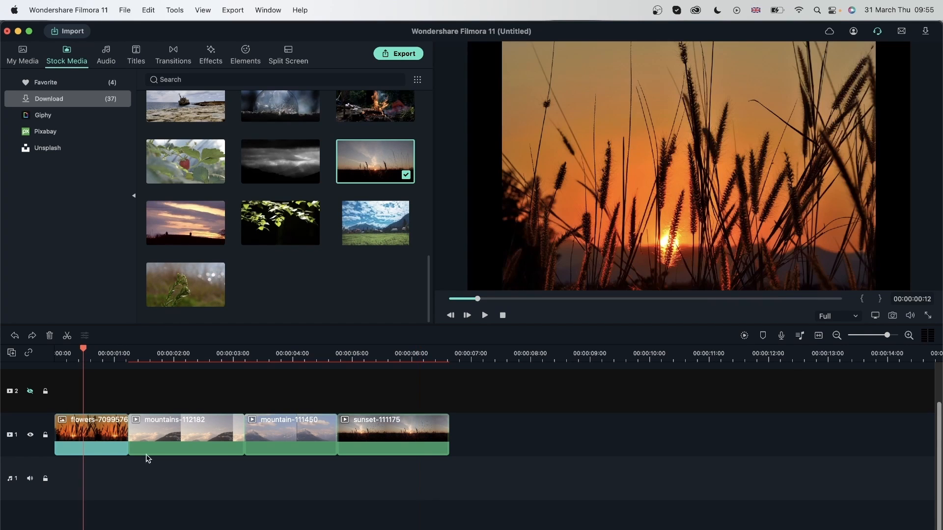
{"action": "left_click_drag", "start_coordinate": [487, 478], "coordinate": [679, 359]}
{"action": "left_click_drag", "start_coordinate": [520, 486], "coordinate": [186, 431]}
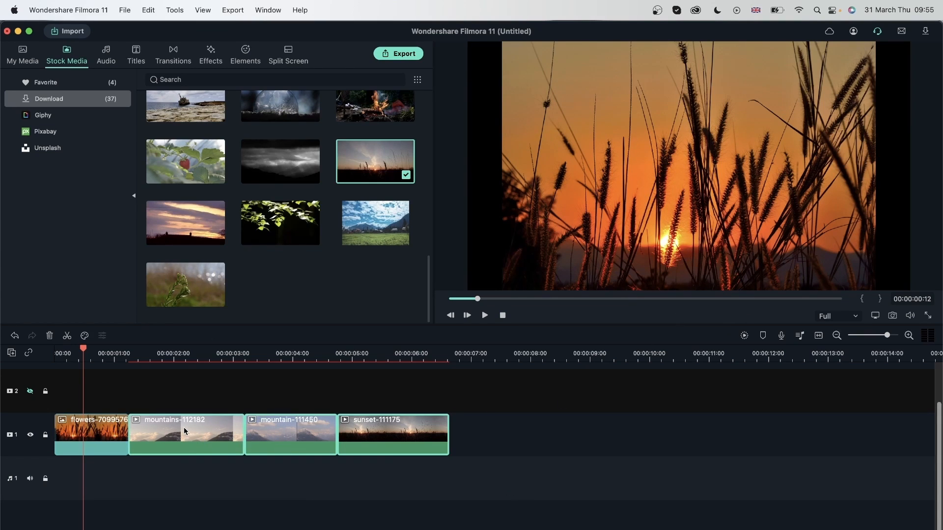
{"action": "left_click", "coordinate": [85, 336]}
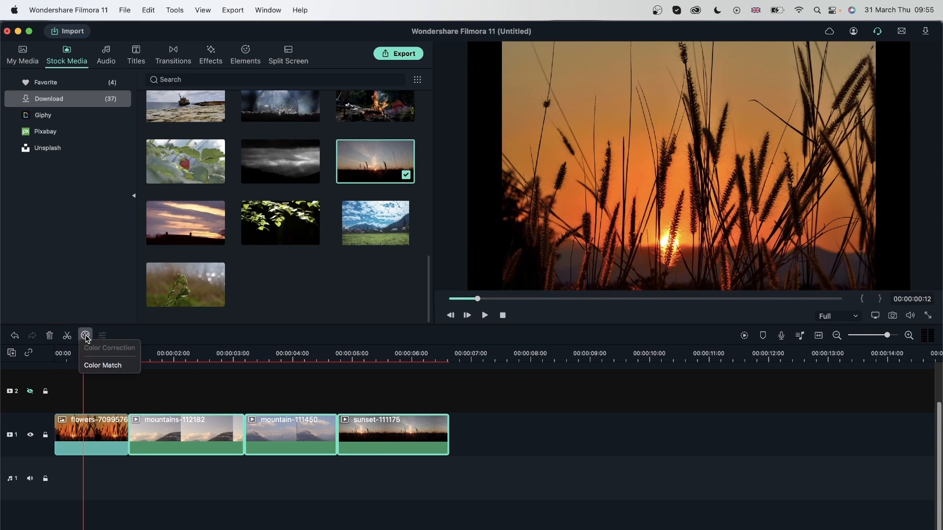
{"action": "left_click", "coordinate": [95, 371]}
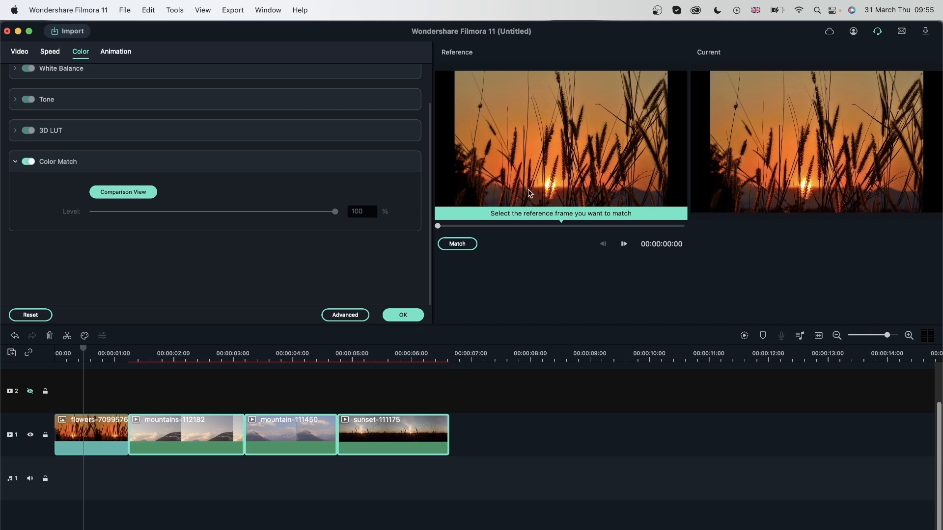
Step: With the mountains-112182 clip as the current frame, color match the selected clips to the flowers reference frame
{"action": "left_click", "coordinate": [410, 316]}
{"action": "left_click", "coordinate": [201, 353]}
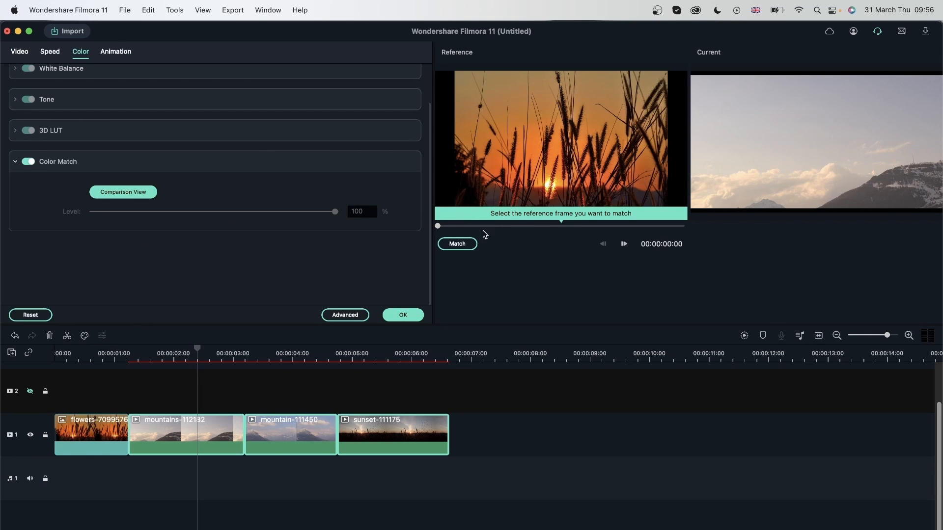
{"action": "left_click", "coordinate": [460, 244]}
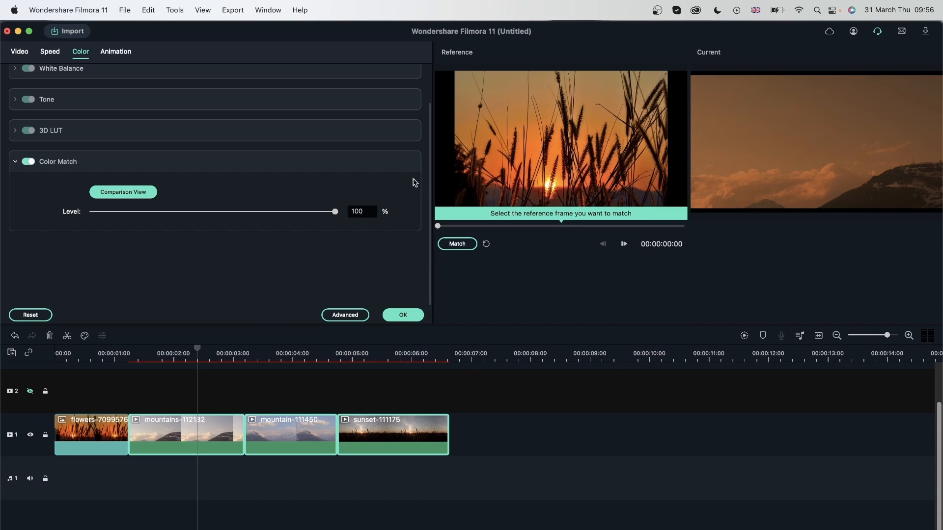
Step: Reduce the Color Match level to 87% and confirm the color settings
{"action": "left_click_drag", "start_coordinate": [334, 215], "coordinate": [208, 228]}
{"action": "left_click", "coordinate": [256, 212]}
{"action": "left_click", "coordinate": [293, 212]}
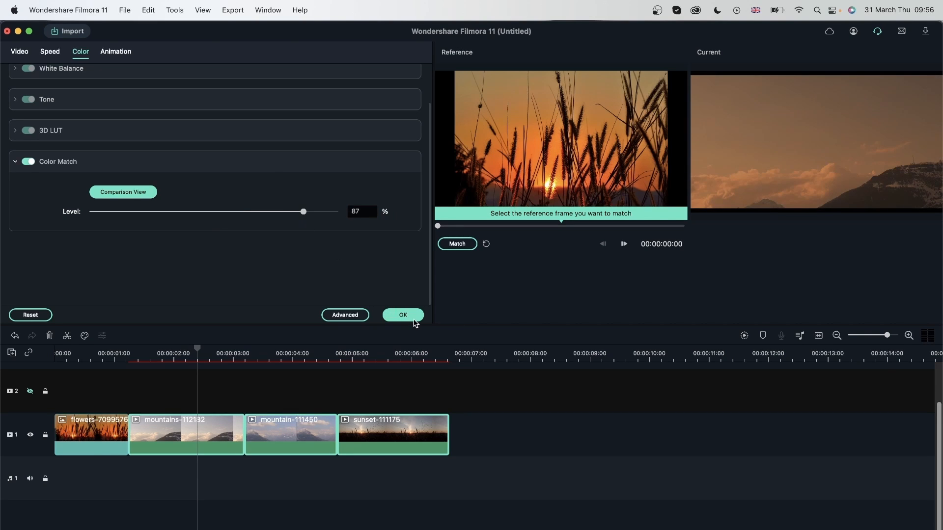
{"action": "left_click", "coordinate": [412, 317]}
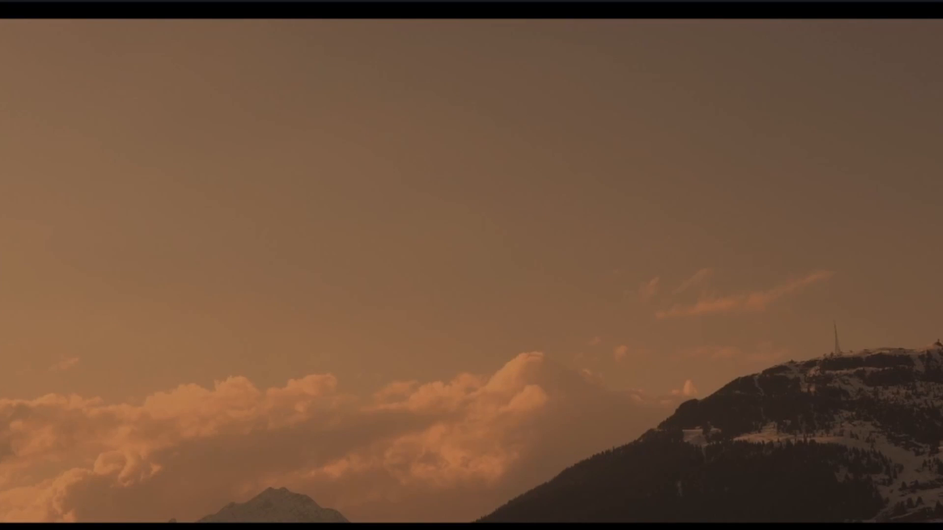
Step: Leave the full-screen preview and place original copies of the mountains-112182, mountain-111450 and sunset-111175 clips on track 2 above the matched ones
{"action": "key", "text": "Escape"}
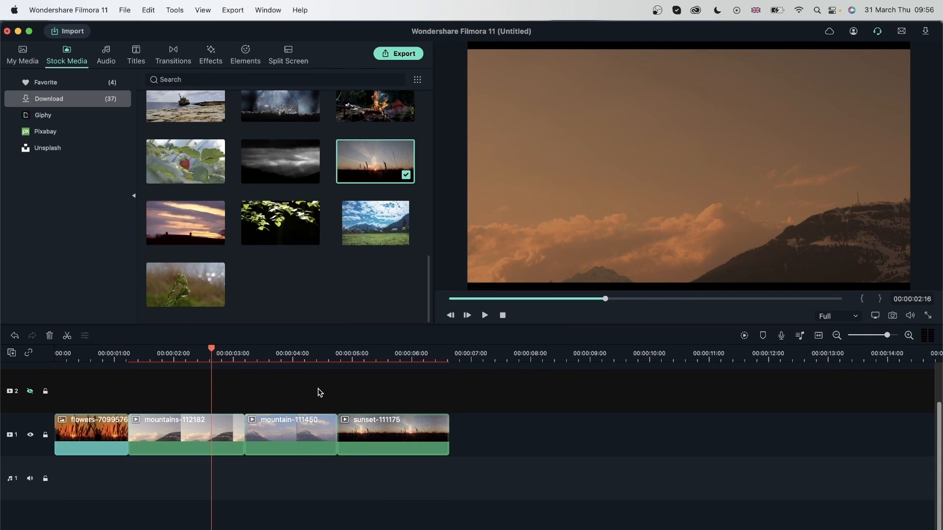
{"action": "left_click_drag", "start_coordinate": [375, 165], "coordinate": [338, 396]}
{"action": "scroll", "coordinate": [263, 282], "scroll_direction": "up", "scroll_amount": 3}
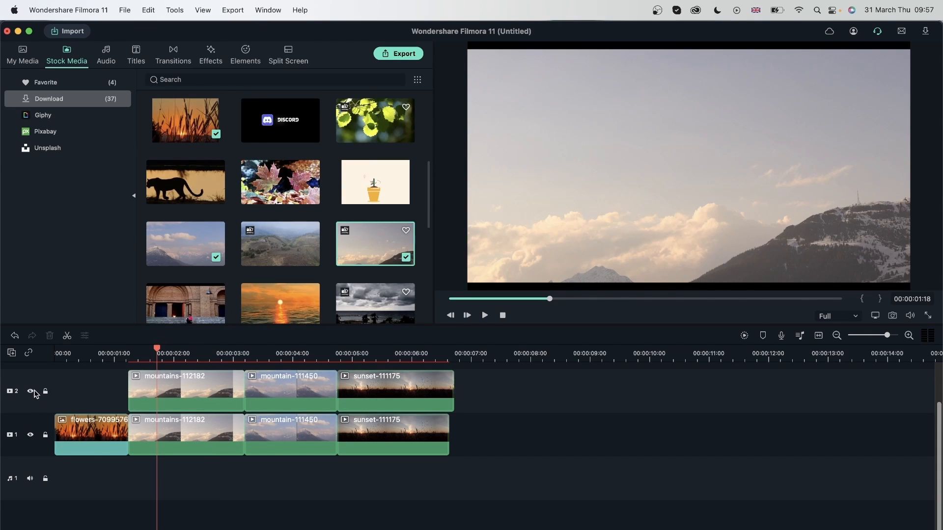
Step: Compare the matched mountain and sunset clips with their originals by toggling track 2's visibility at several points on the timeline
{"action": "left_click", "coordinate": [30, 391]}
{"action": "left_click", "coordinate": [270, 352]}
{"action": "left_click", "coordinate": [31, 391]}
{"action": "left_click", "coordinate": [380, 352]}
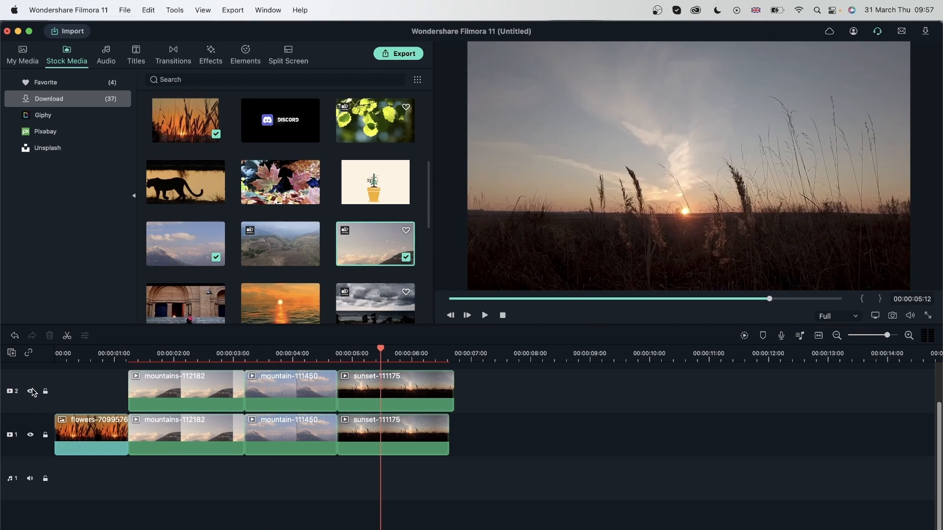
{"action": "left_click", "coordinate": [378, 447]}
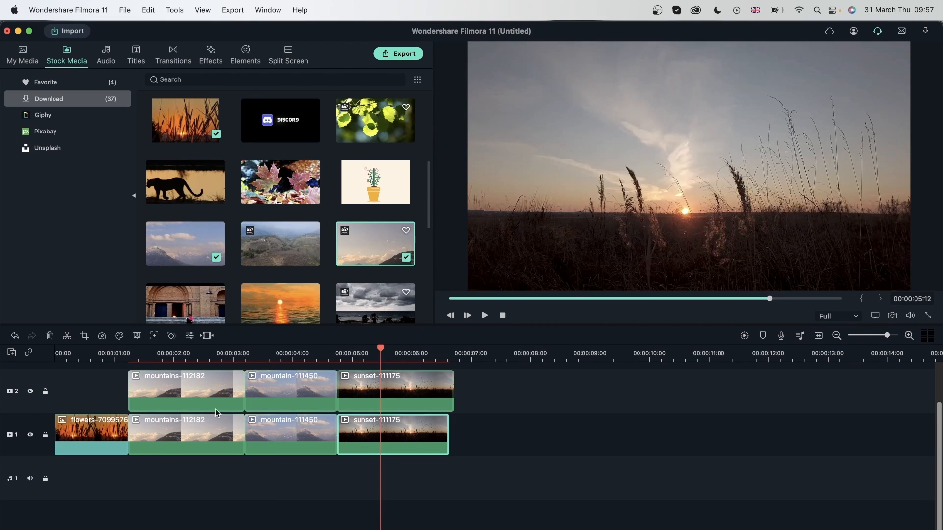
{"action": "left_click", "coordinate": [30, 392]}
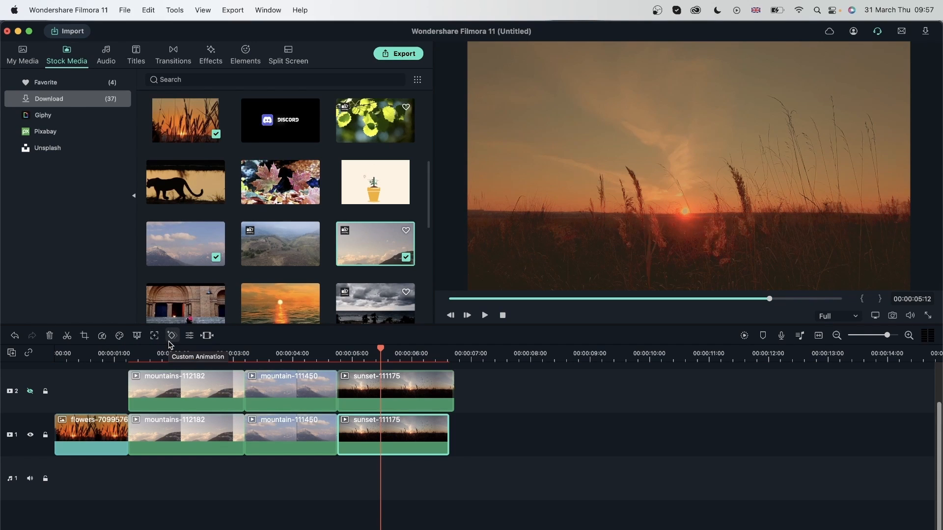
{"action": "left_click", "coordinate": [170, 356]}
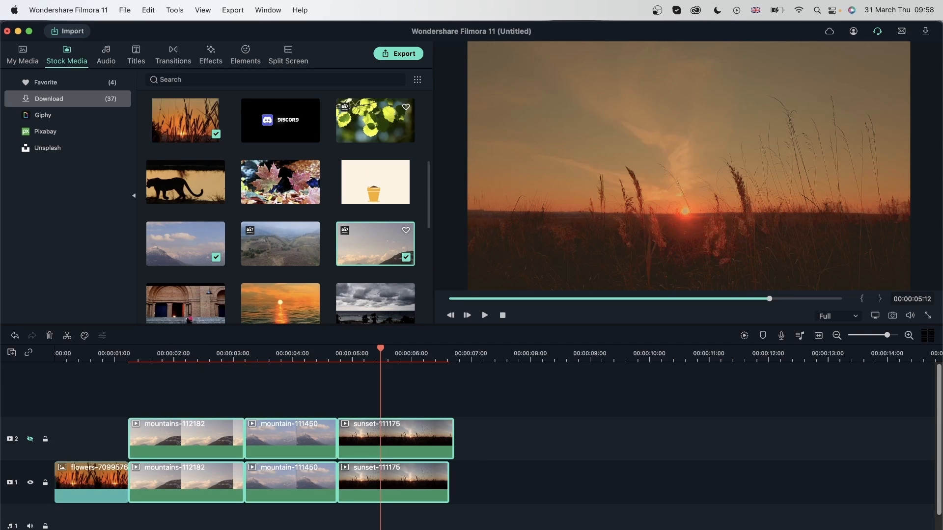